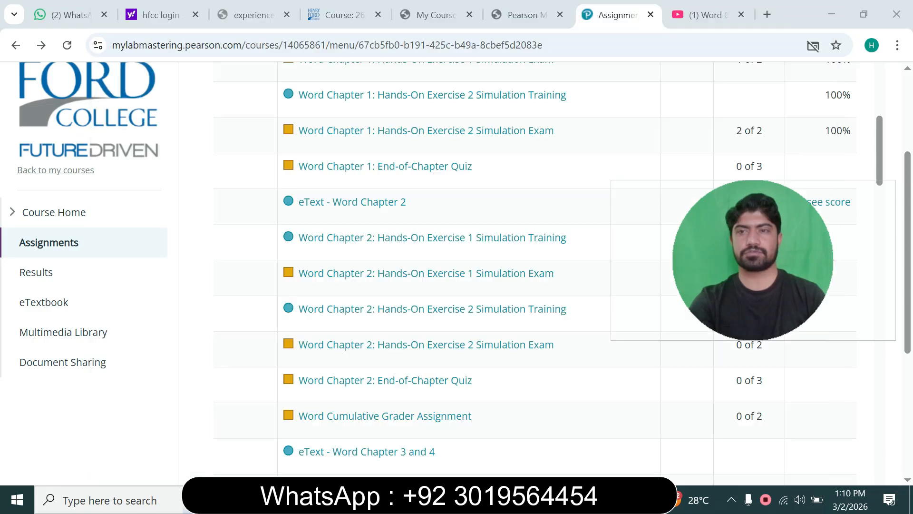
- Start the Word Chapter 2: Hands-On Exercise 1 Simulation Exam and launch its simulation
left_click_drag(753, 248, 628, 107)
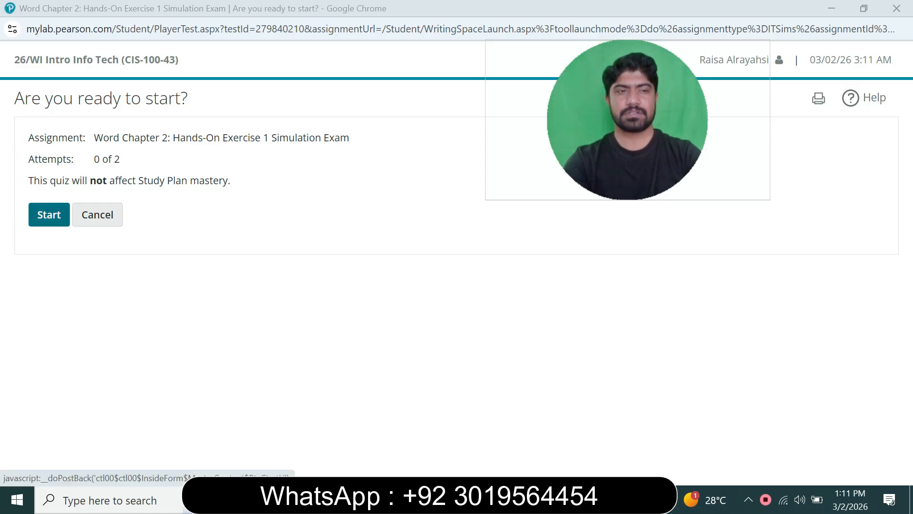
left_click(49, 215)
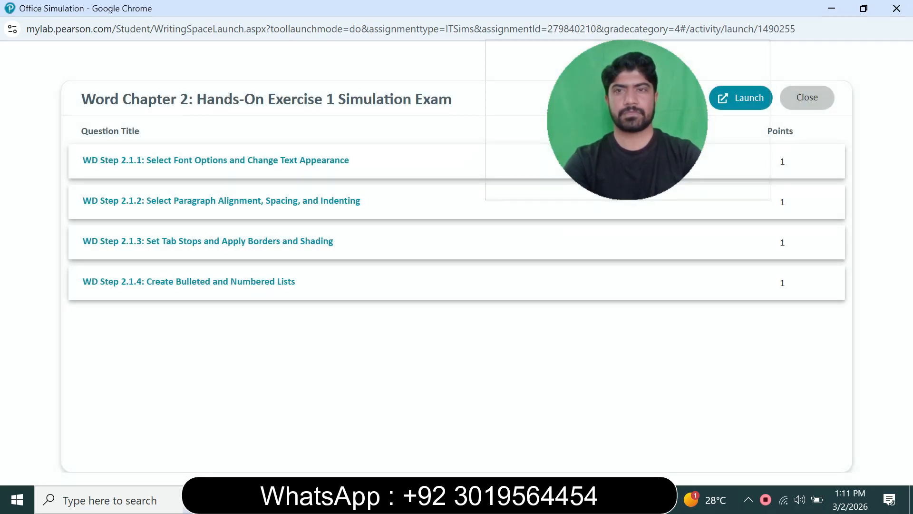
left_click_drag(613, 138, 507, 196)
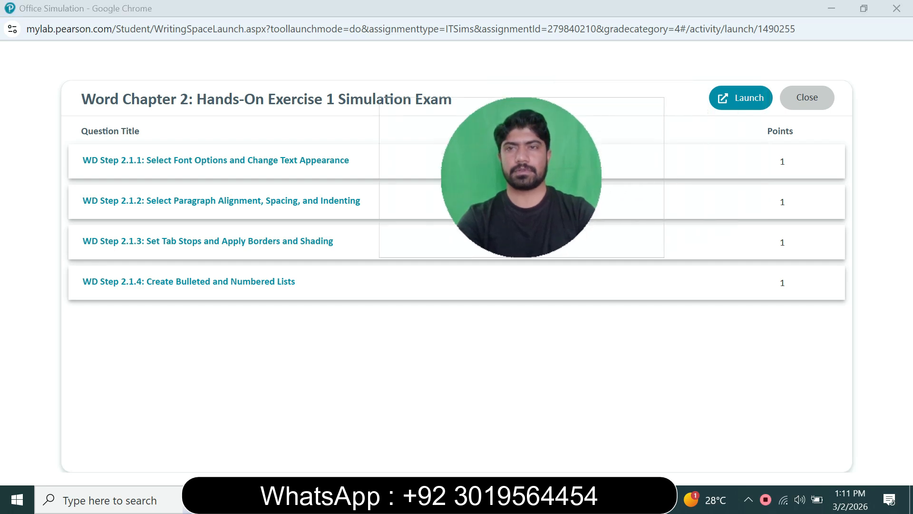
left_click(741, 98)
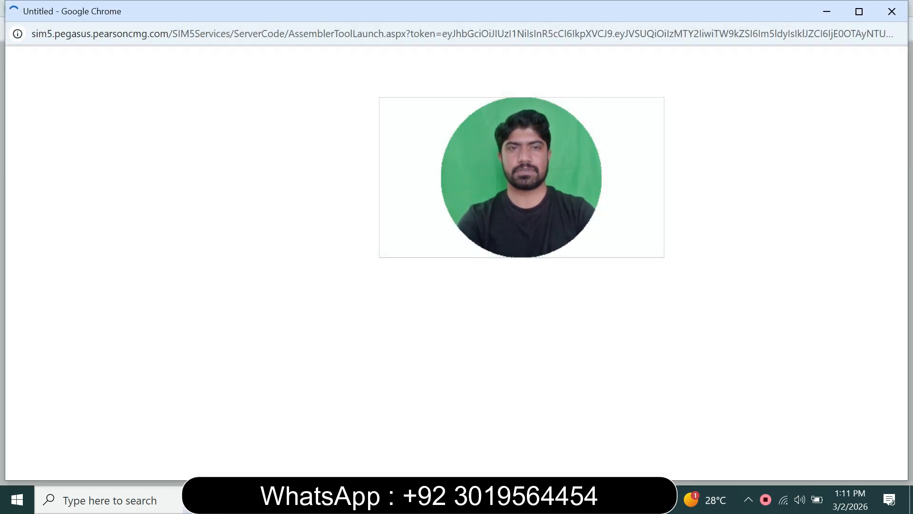
left_click_drag(522, 177, 609, 146)
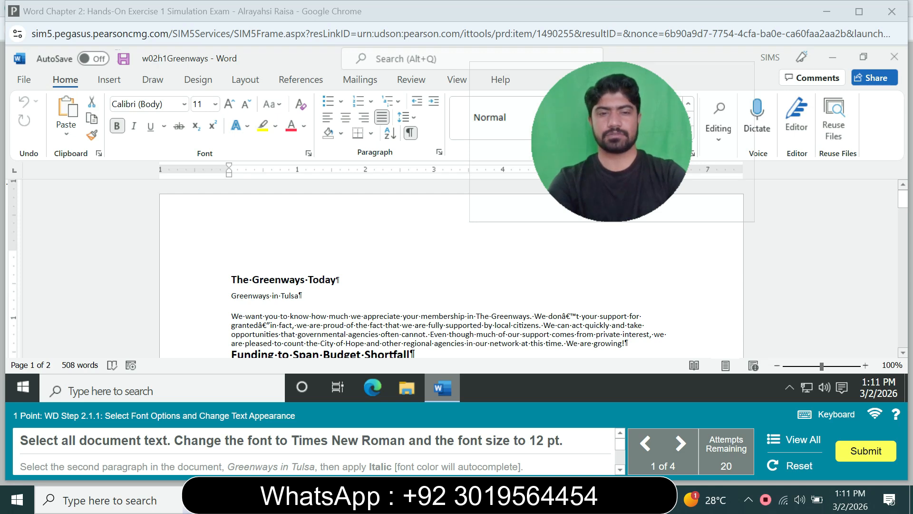
- Set all document text to Times New Roman, 12 pt, and italicize the second paragraph, Greenways in Tulsa
key("ctrl+a")
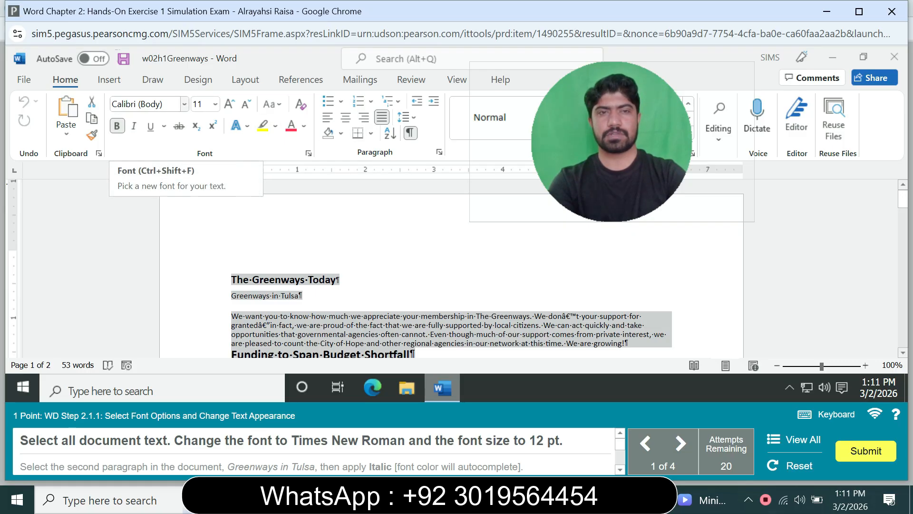
left_click(142, 104)
type("Times New Roman")
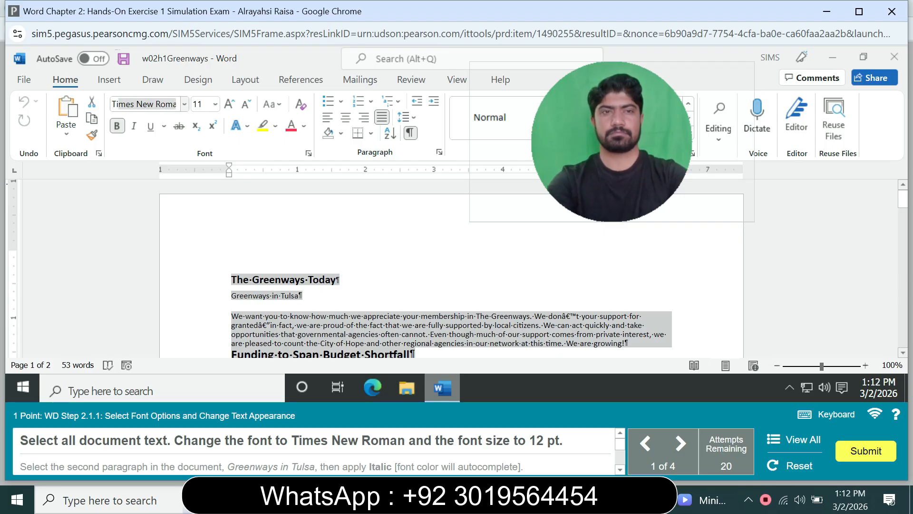
key("Return")
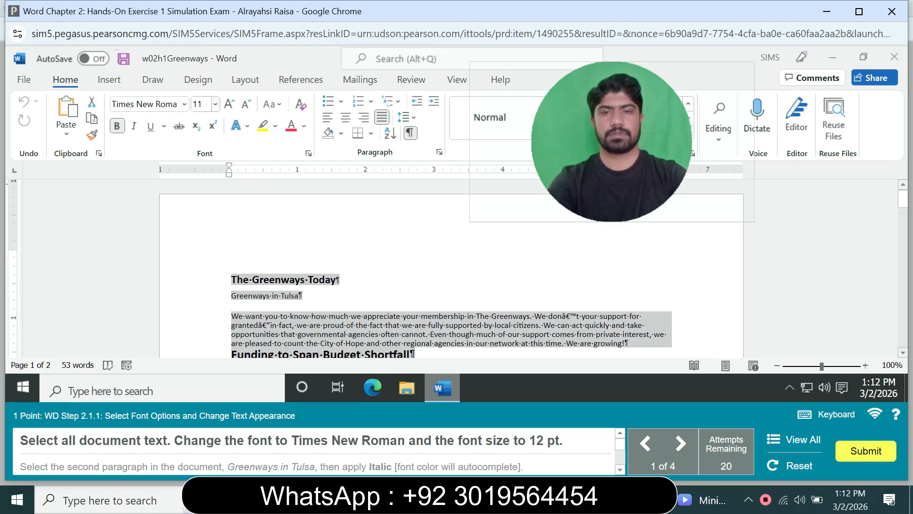
left_click(200, 104)
type("12")
key("Return")
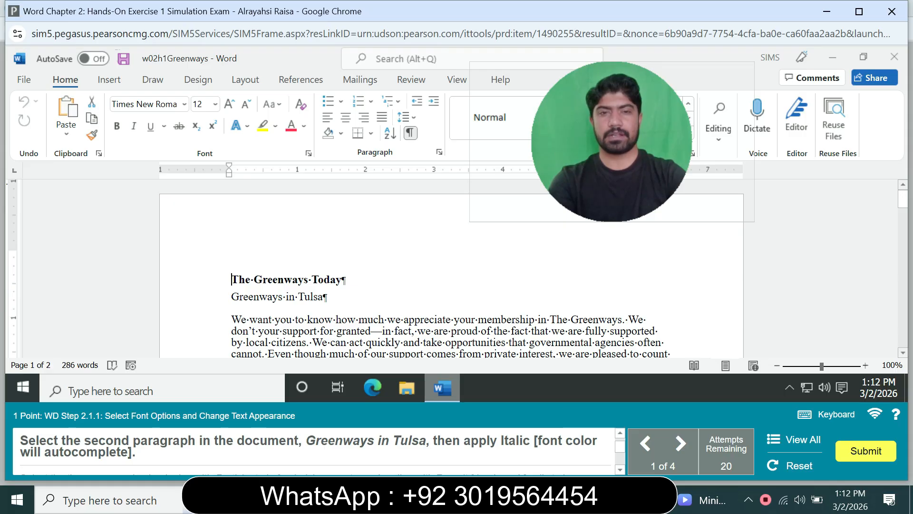
left_click_drag(231, 296, 328, 296)
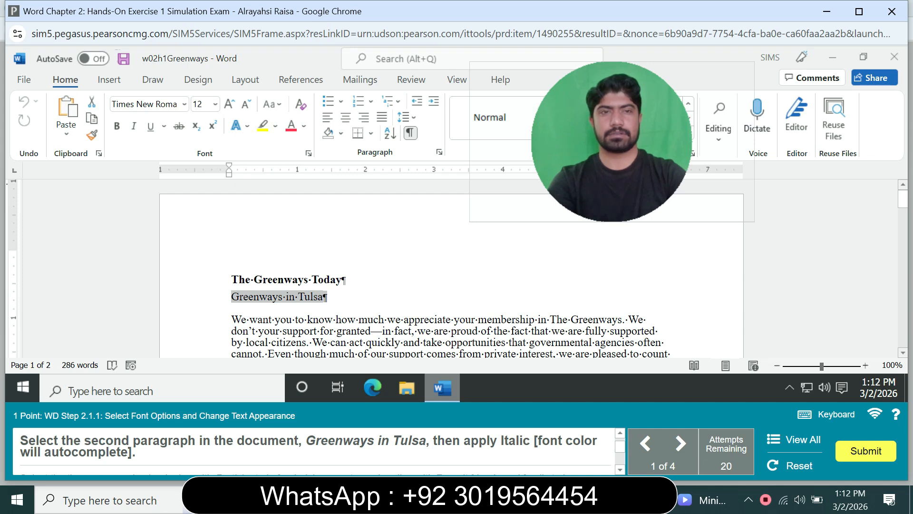
left_click(133, 125)
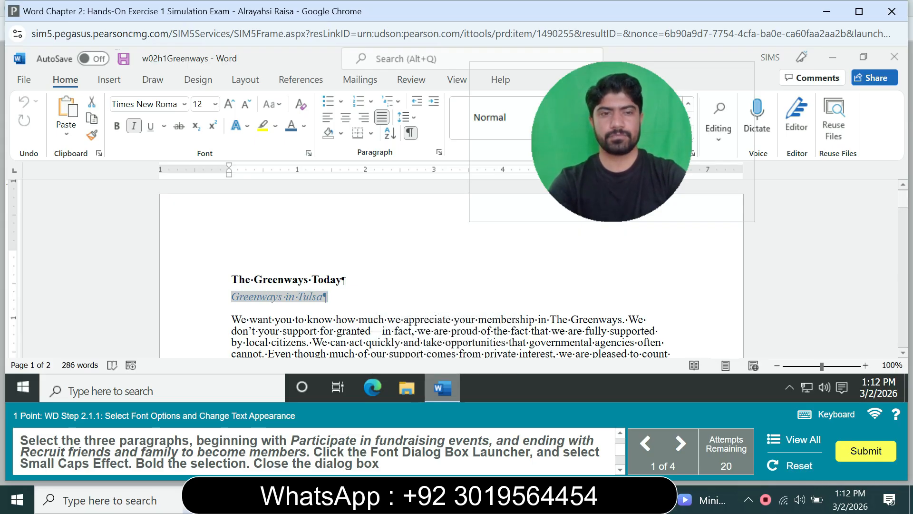
- Apply small caps and bold to the three paragraphs from "Participate in fundraising events" through "Recruit friends and family to become members"
scroll(451, 268, "down", 2)
scroll(451, 269, "down", 5)
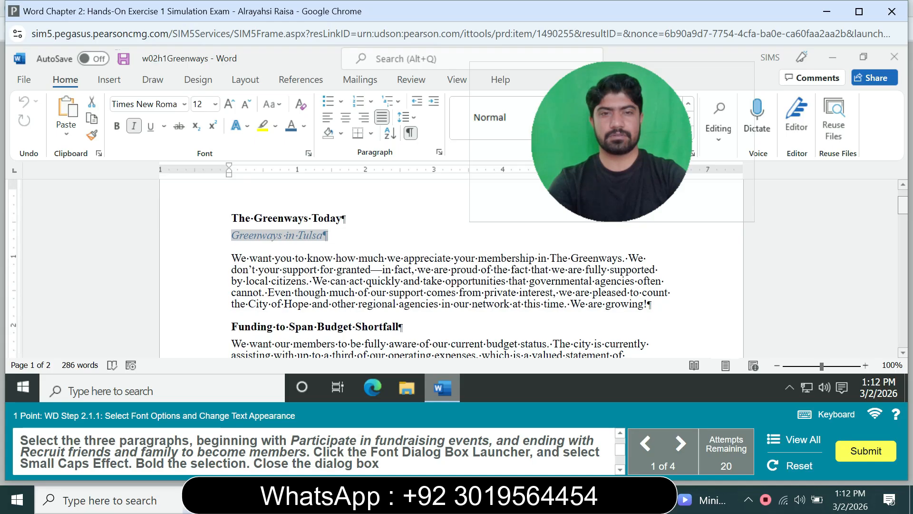
scroll(450, 268, "down", 5)
scroll(450, 269, "down", 1)
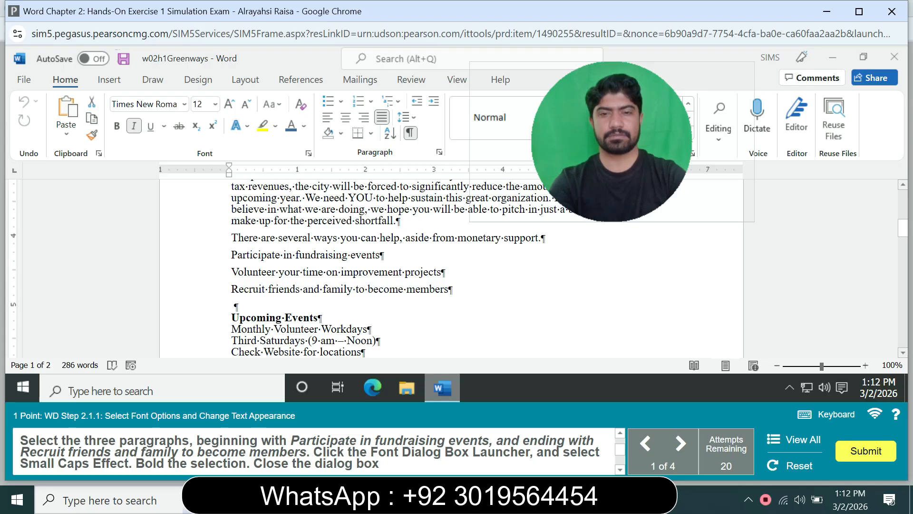
left_click_drag(231, 255, 453, 289)
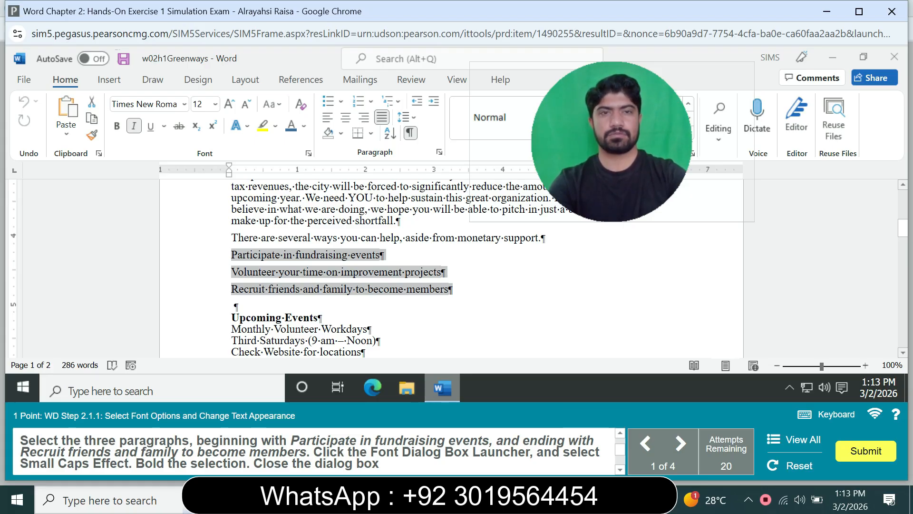
key("ctrl+d")
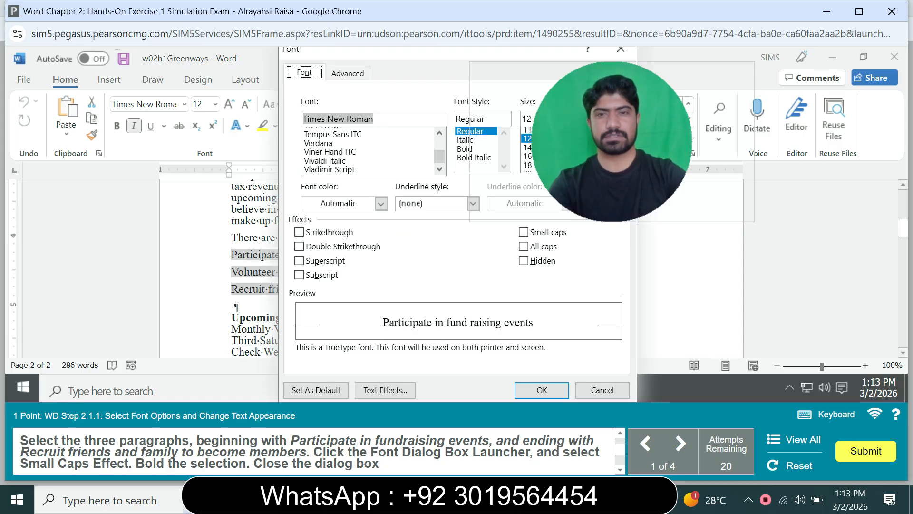
left_click(524, 232)
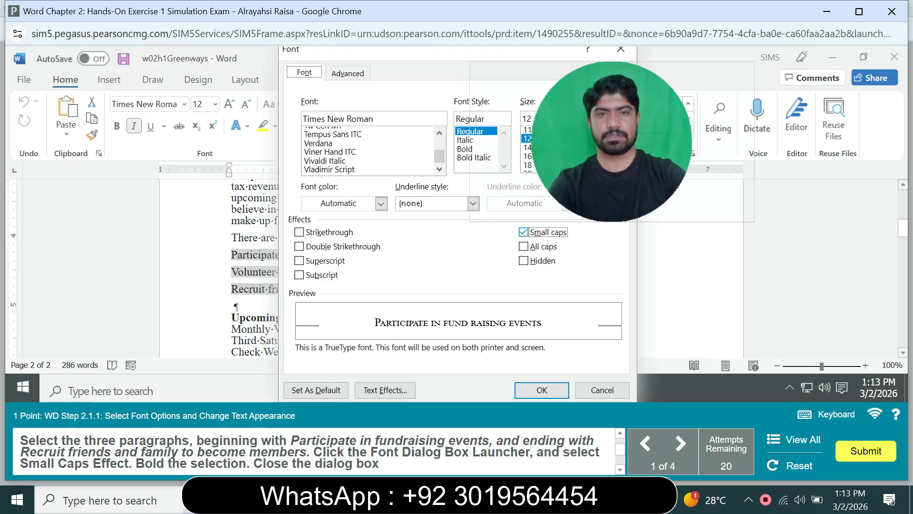
left_click(465, 148)
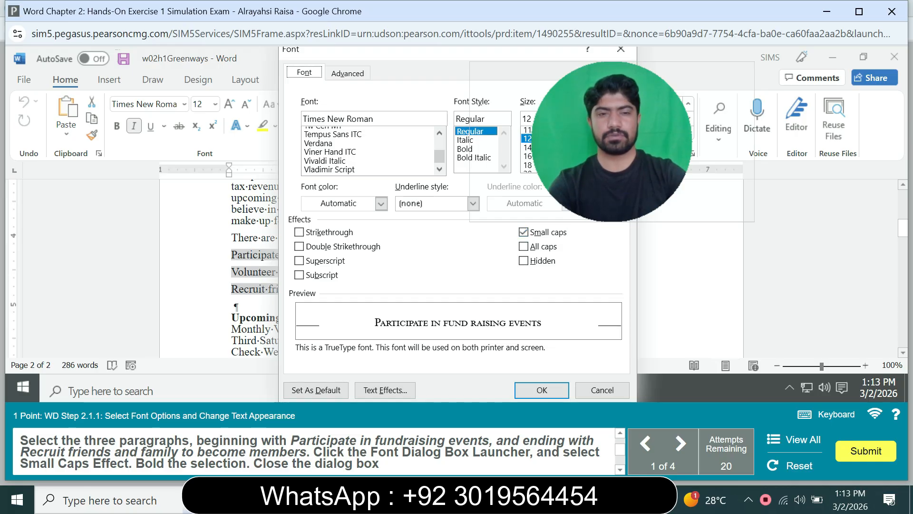
left_click(541, 390)
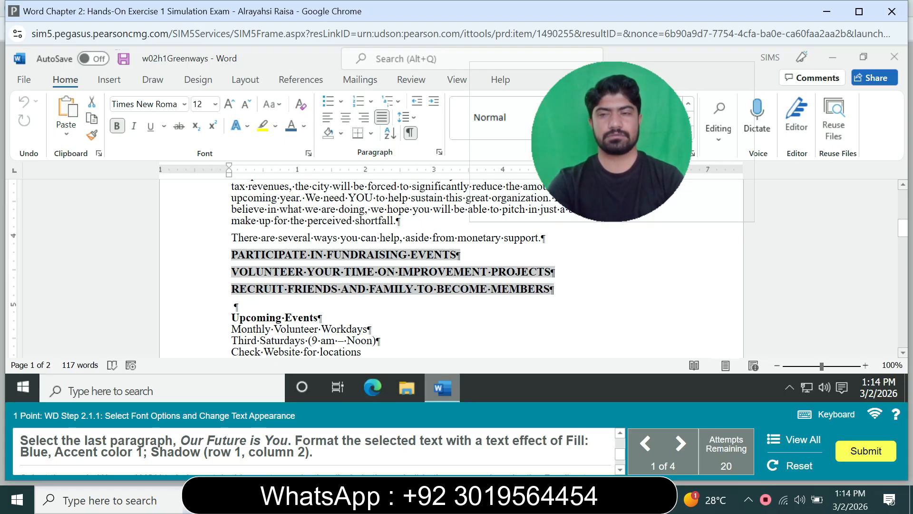
- Apply the text effect Fill: Blue, Accent color 1; Shadow to the last paragraph, Our Future is You
left_click_drag(902, 228, 902, 289)
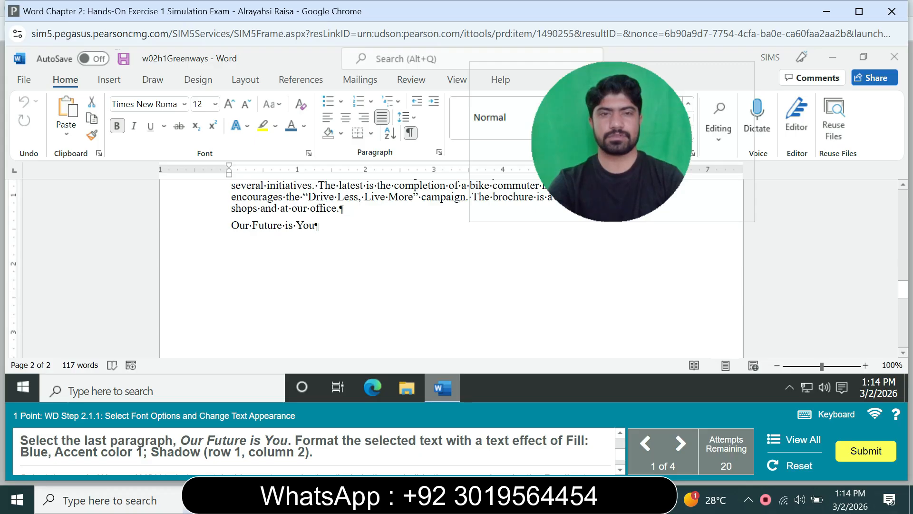
left_click_drag(319, 225, 231, 225)
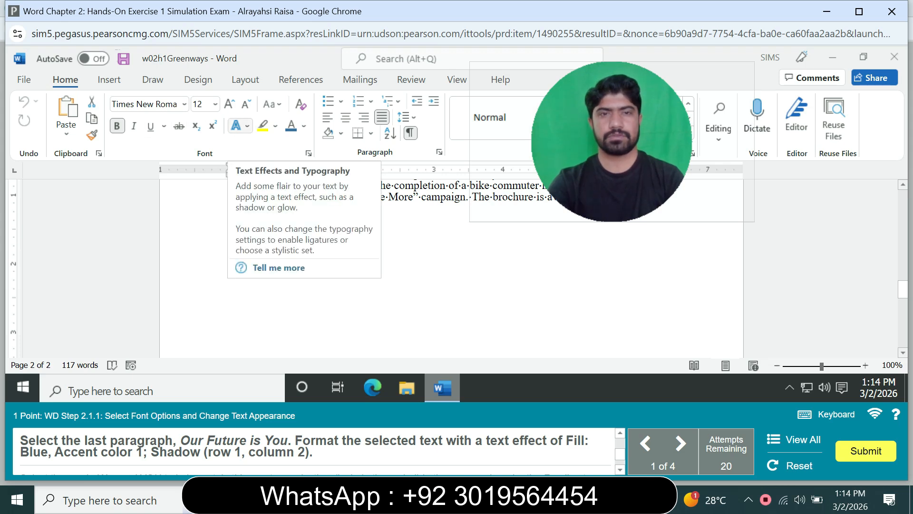
left_click(240, 125)
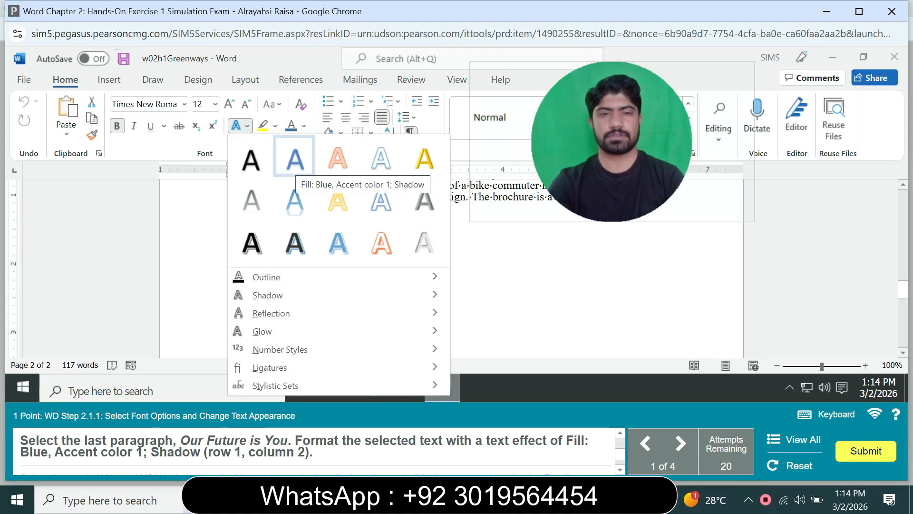
left_click(295, 158)
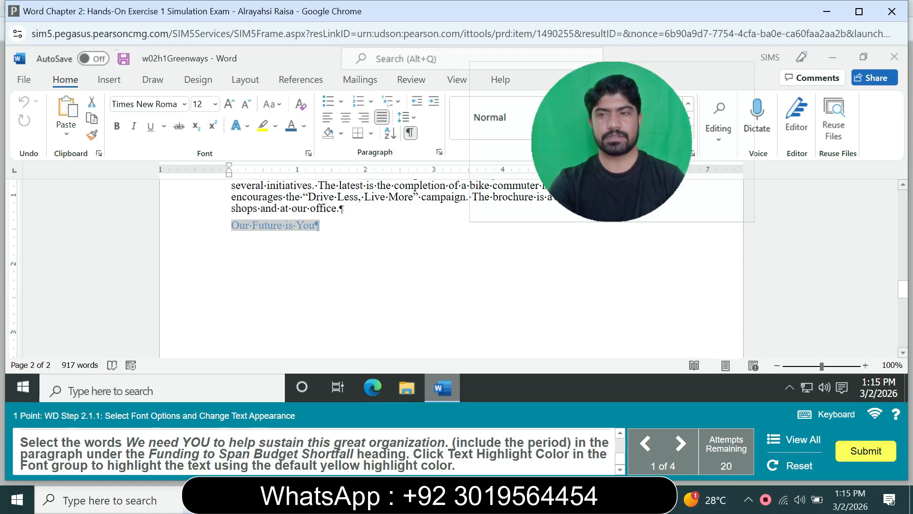
- Highlight "We need YOU to help sustain this great organization." in default yellow, including the period, under the Funding to Span Budget Shortfall heading
scroll(452, 267, "up", 5)
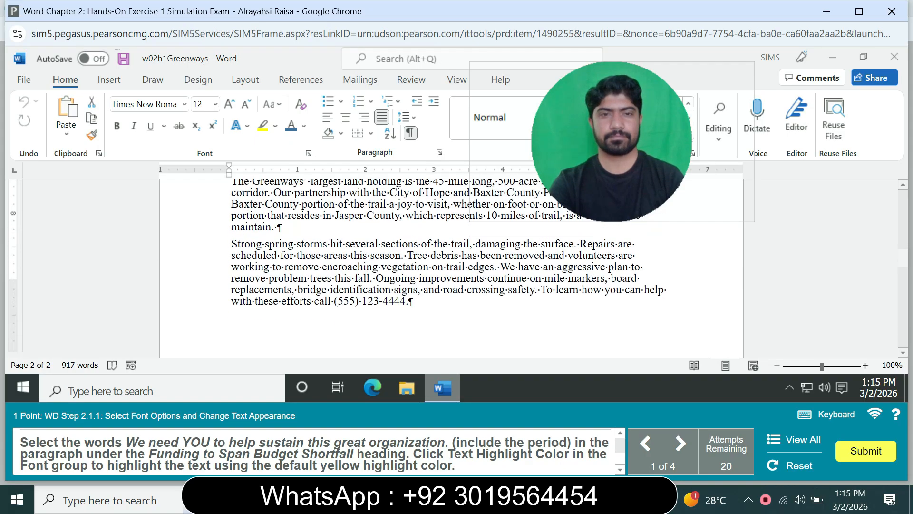
scroll(452, 266, "up", 3)
scroll(452, 266, "up", 8)
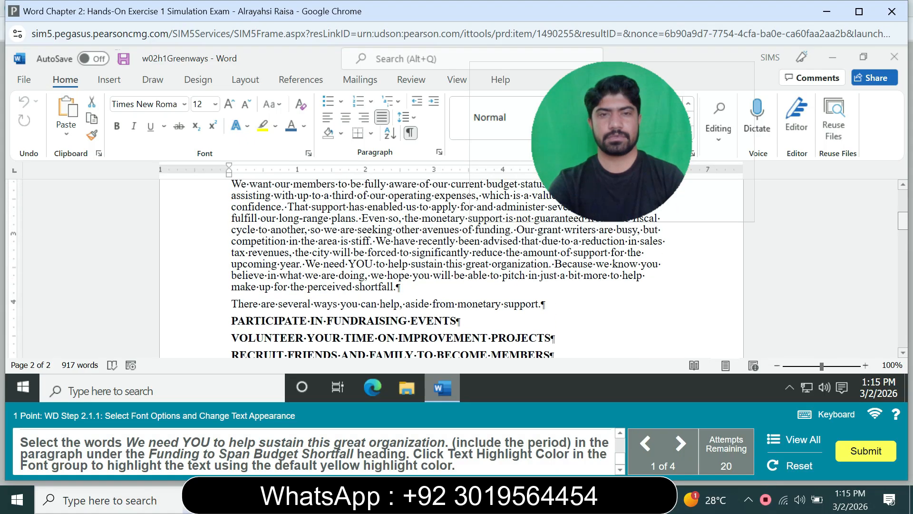
scroll(452, 266, "up", 3)
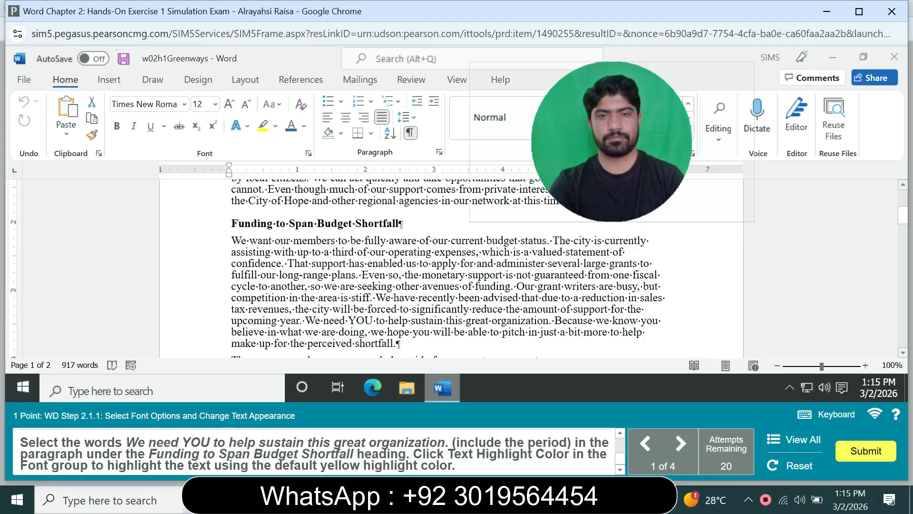
left_click_drag(304, 320, 549, 320)
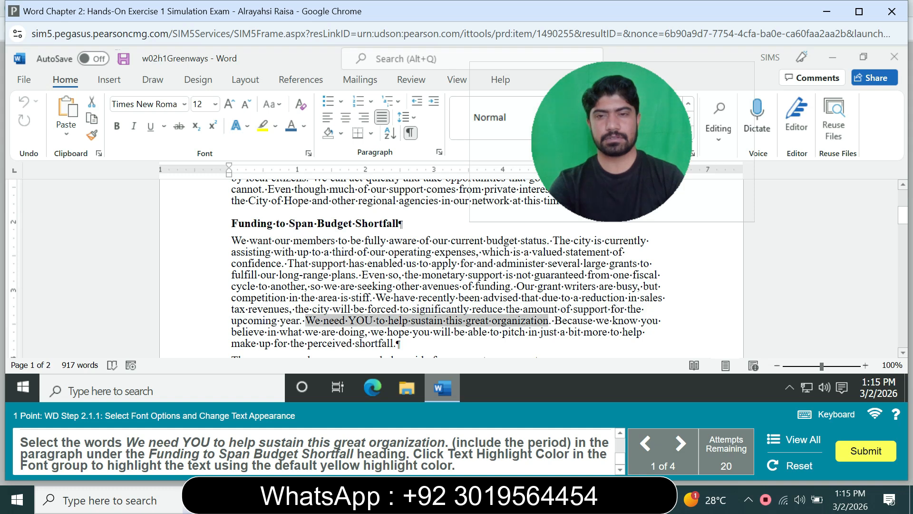
left_click(263, 125)
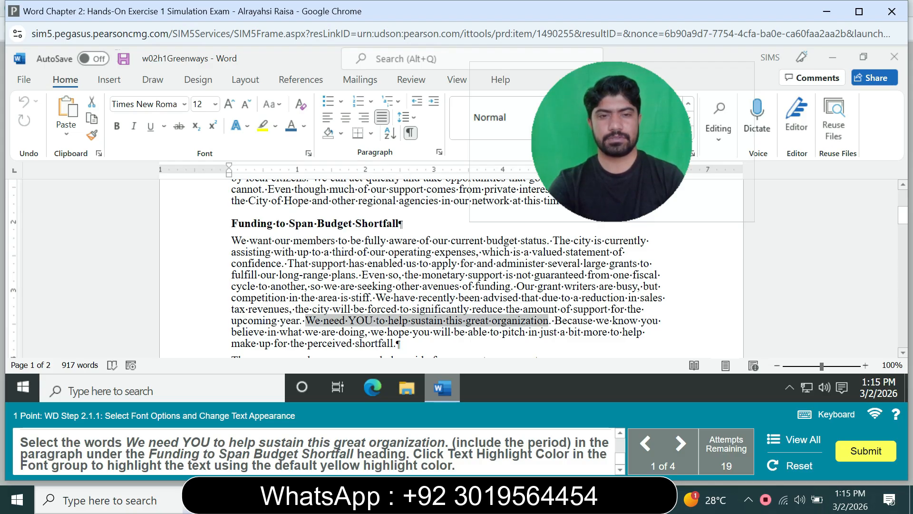
left_click_drag(305, 320, 551, 320)
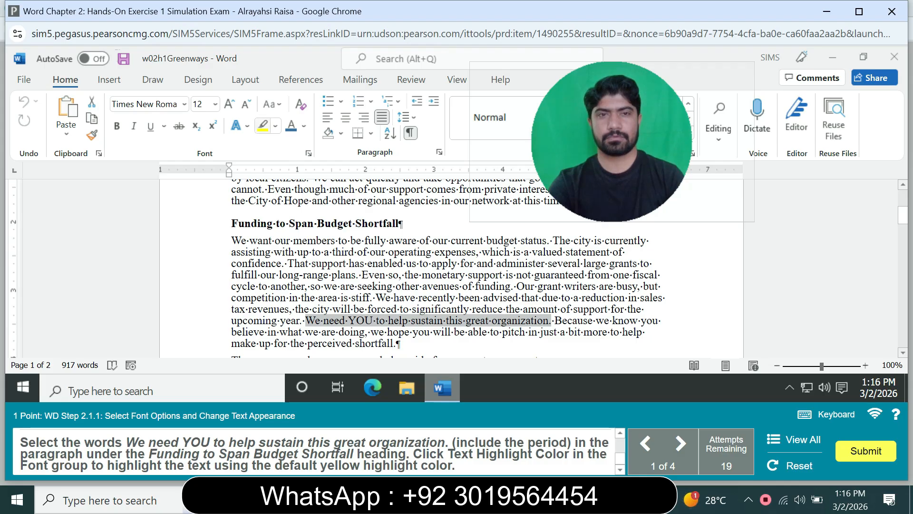
left_click(262, 125)
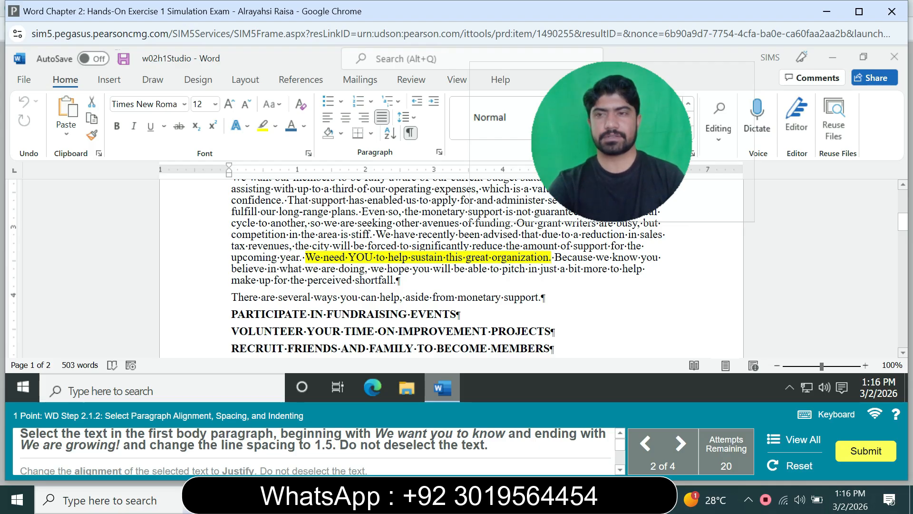
- Set the first body paragraph, from "We want you to know" to "We are growing!", to 1.5 line spacing and justified alignment
scroll(451, 268, "up", 5)
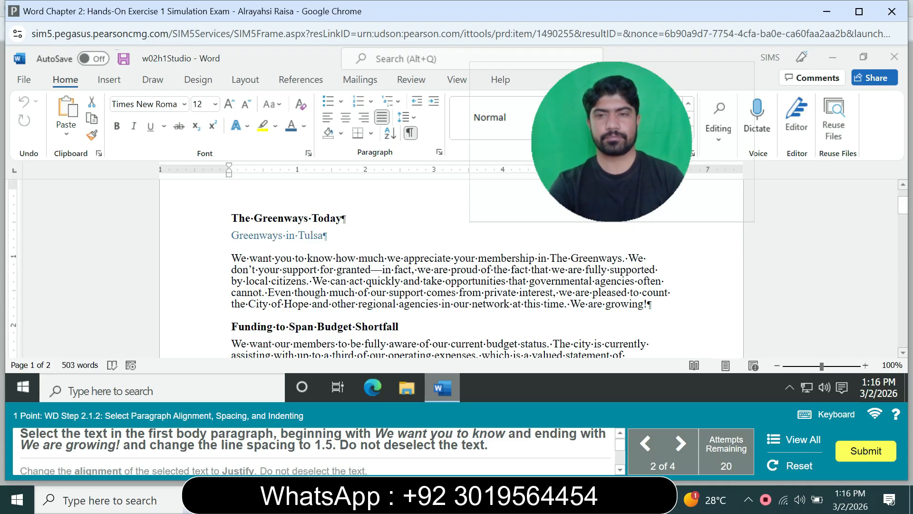
left_click_drag(648, 304, 509, 304)
left_click(510, 304)
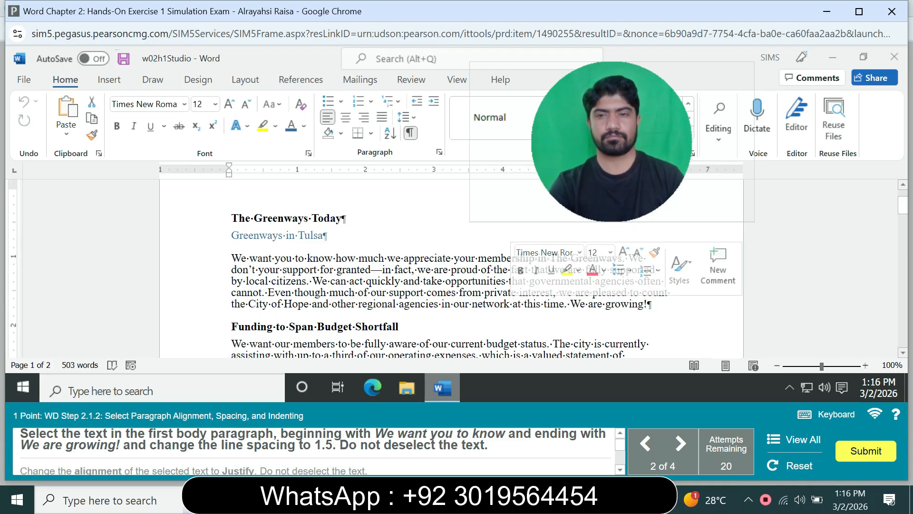
left_click(221, 327)
left_click(648, 304)
left_click_drag(647, 304, 231, 258)
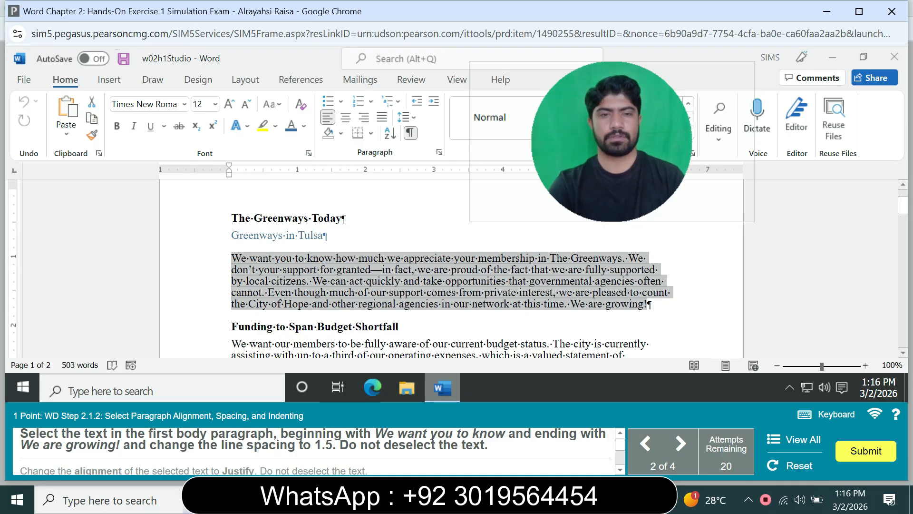
left_click(405, 117)
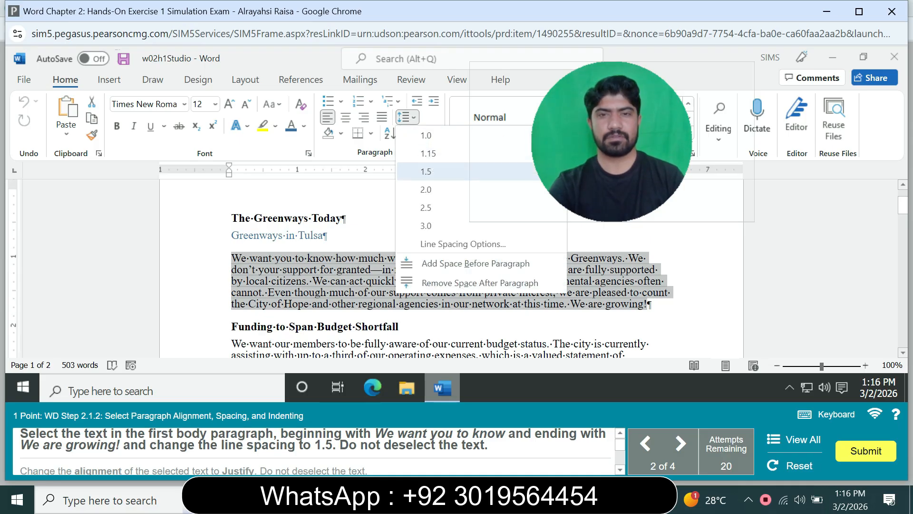
left_click(426, 171)
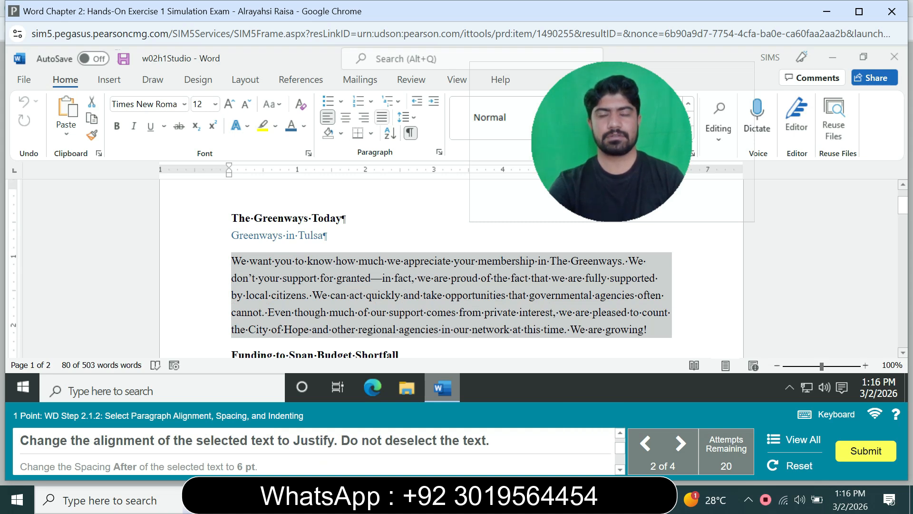
left_click(381, 117)
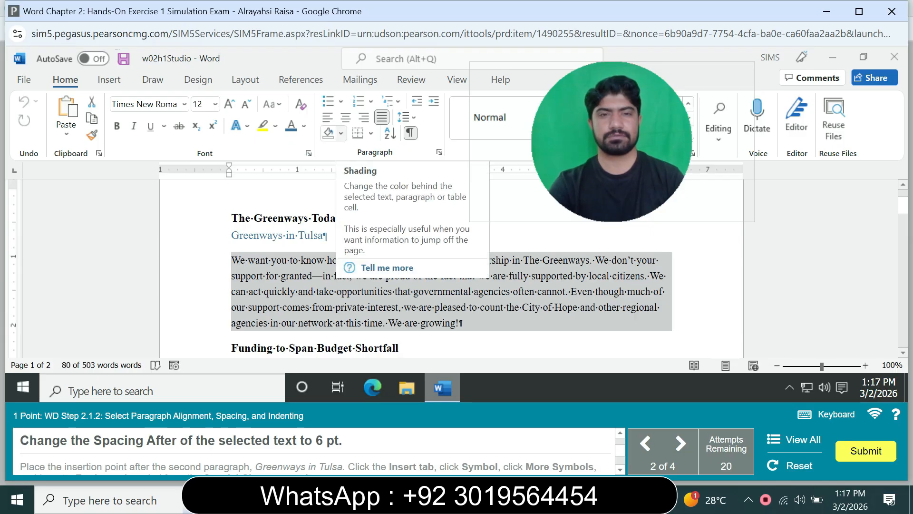
- Set the spacing after the selected first body paragraph, beginning "We want you to know", to 6 pt
left_click(439, 152)
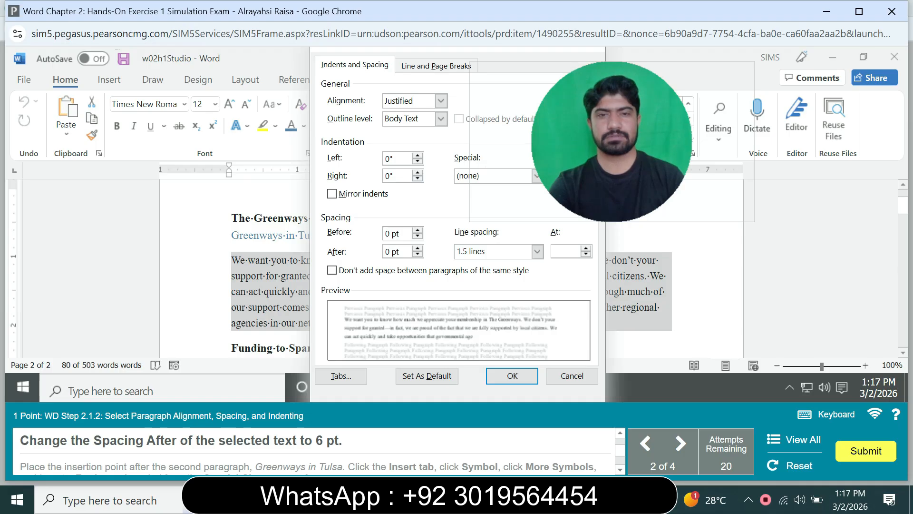
left_click(417, 247)
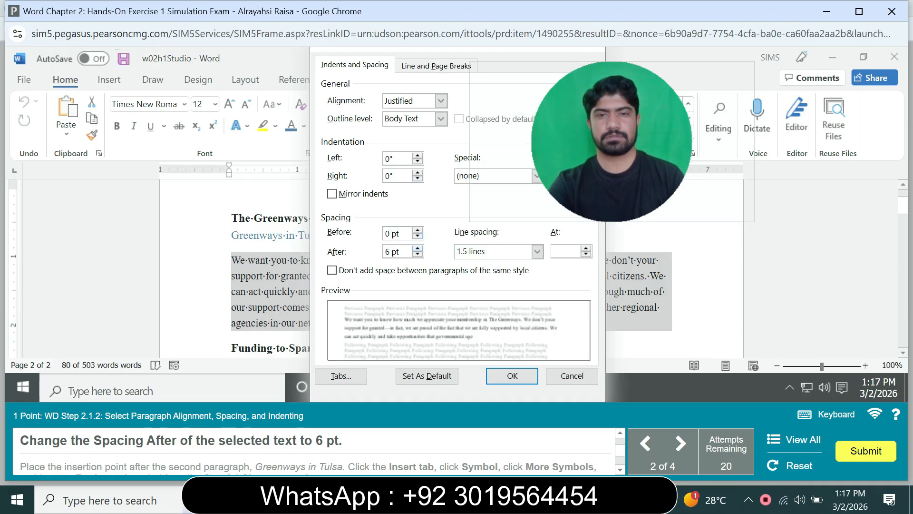
left_click(512, 376)
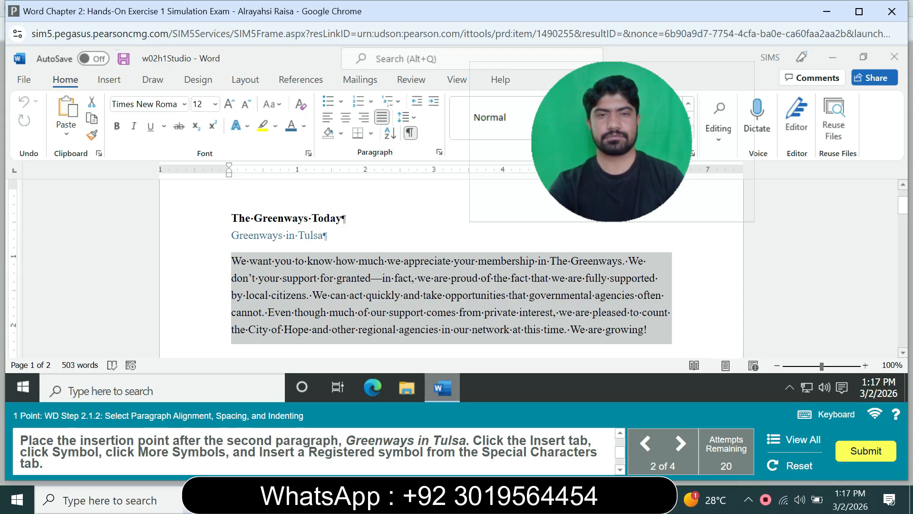
- Insert the Registered special character directly after "Greenways in Tulsa" in the second paragraph
left_click(324, 235)
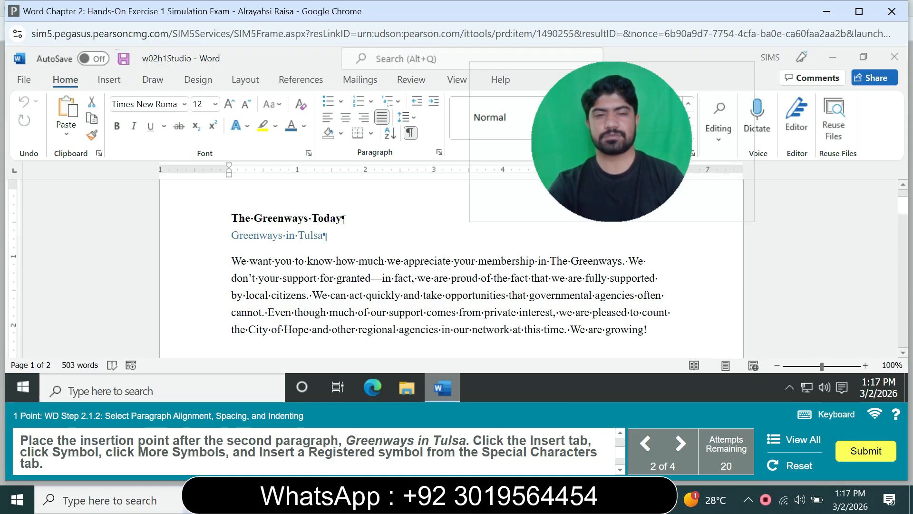
left_click(108, 79)
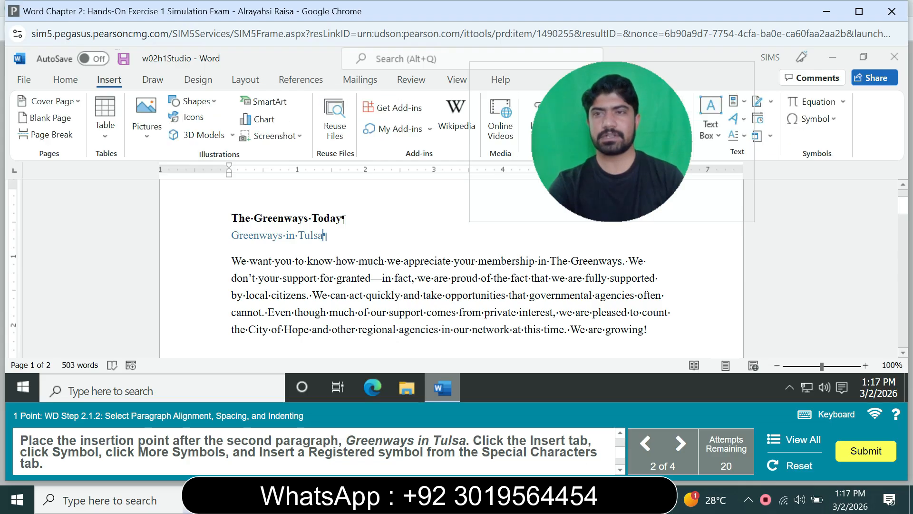
left_click(812, 118)
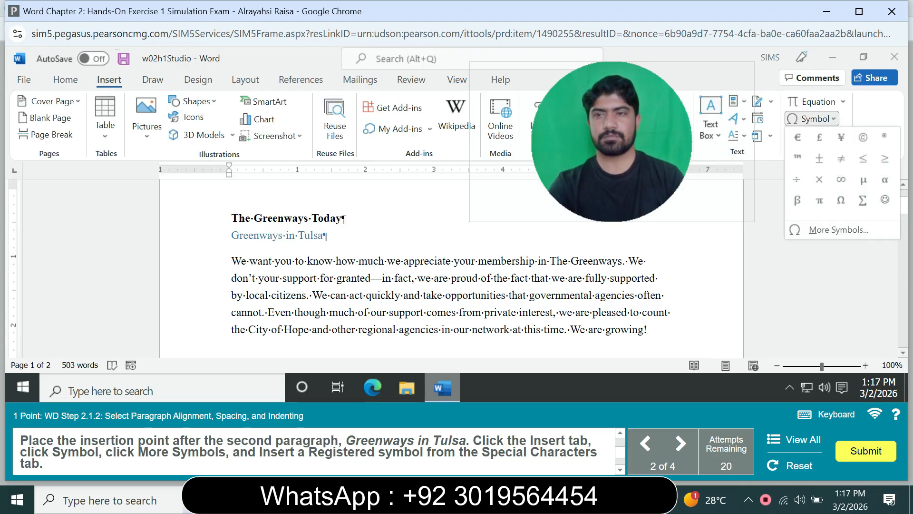
left_click(838, 230)
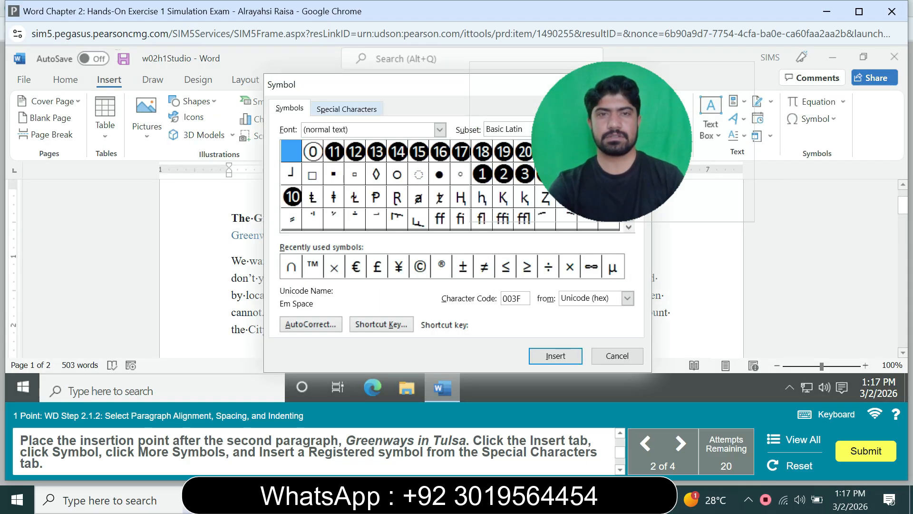
left_click(347, 109)
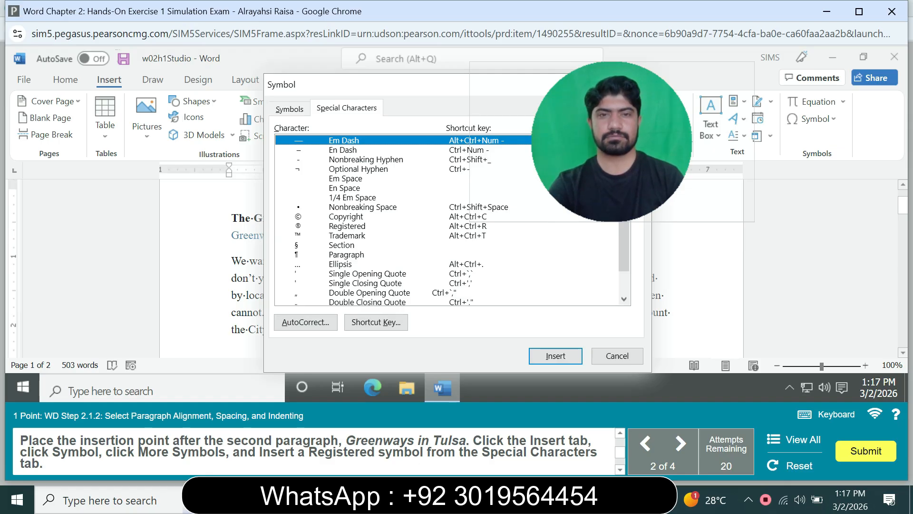
left_click(347, 226)
left_click(555, 356)
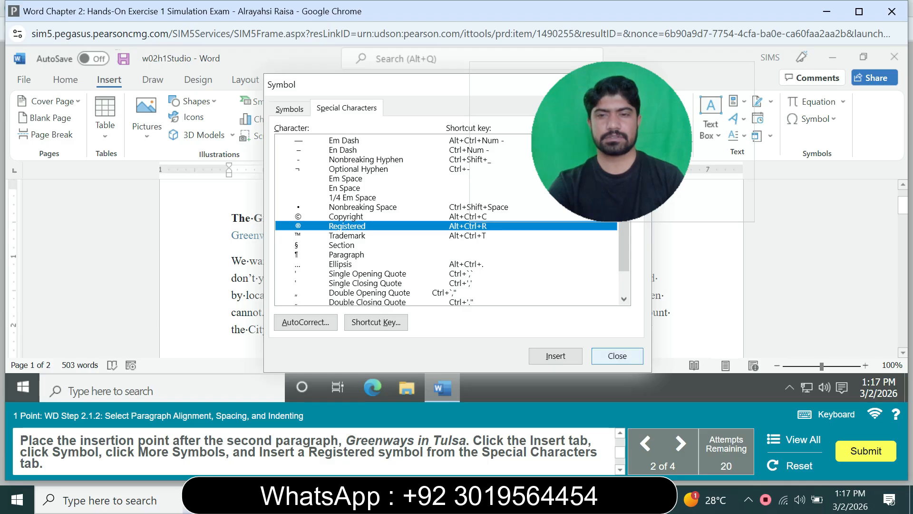
left_click(617, 356)
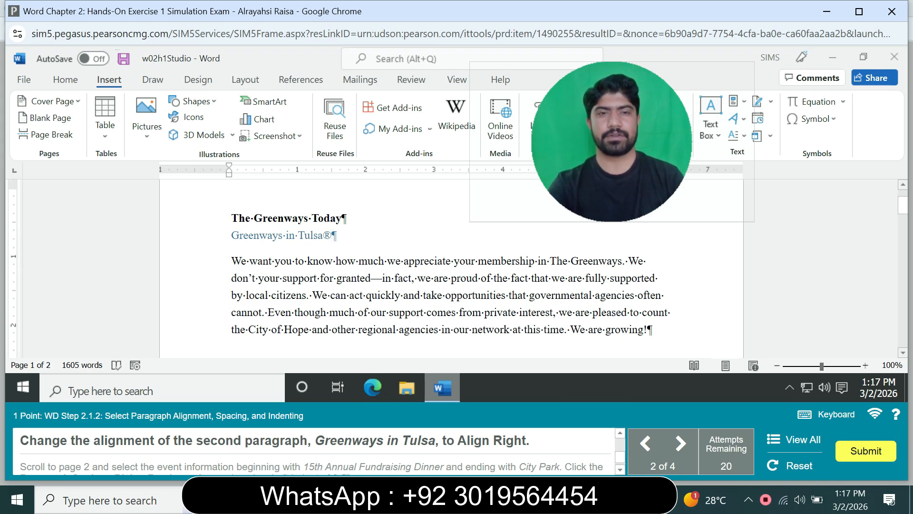
- Align the second paragraph, Greenways in Tulsa, to the right
left_click(231, 235)
key("shift+End")
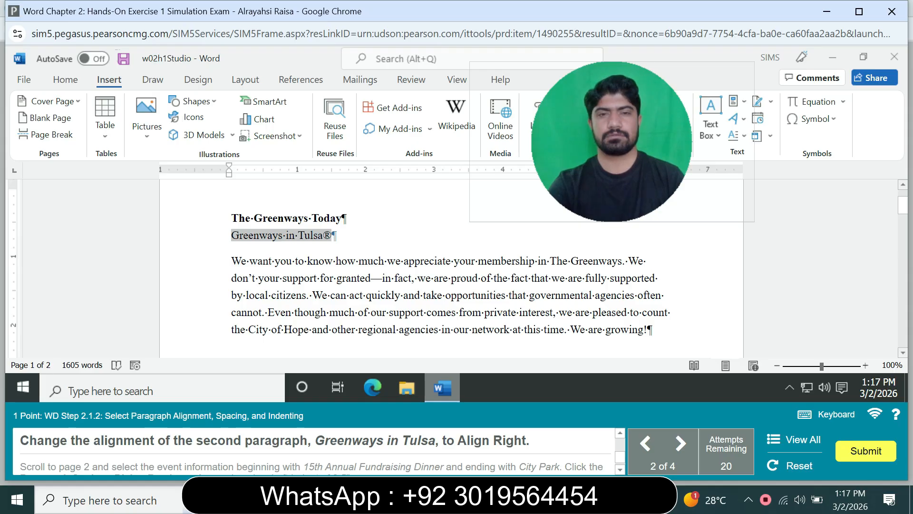
left_click(65, 80)
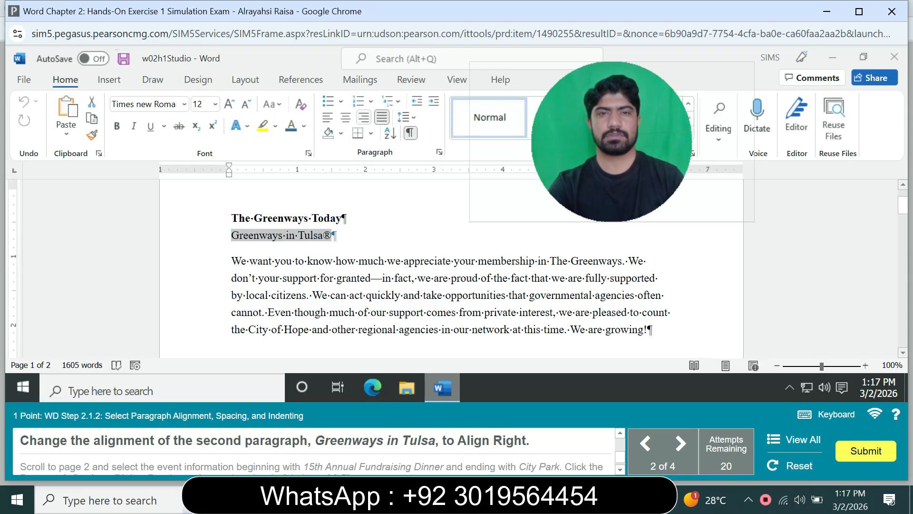
left_click(364, 117)
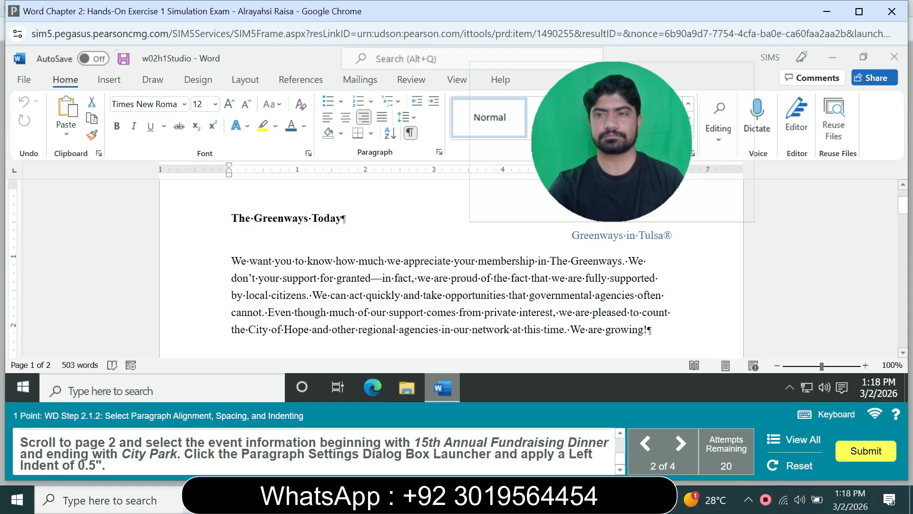
- Apply a 0.5" left indent to the page 2 event information, from "15th Annual Fundraising Dinner" through "City Park"
scroll(668, 197, "down", 2)
scroll(452, 267, "down", 3)
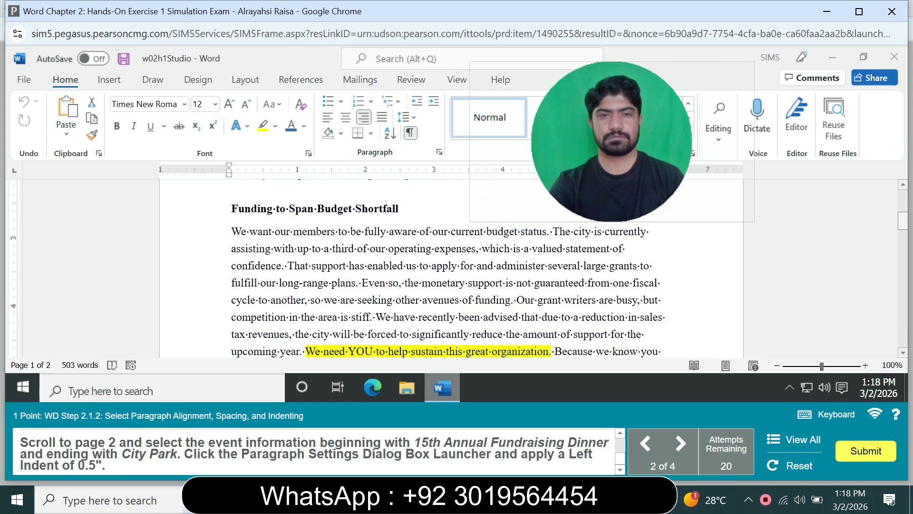
scroll(452, 266, "down", 7)
scroll(451, 267, "down", 5)
scroll(451, 266, "down", 1)
scroll(452, 267, "up", 2)
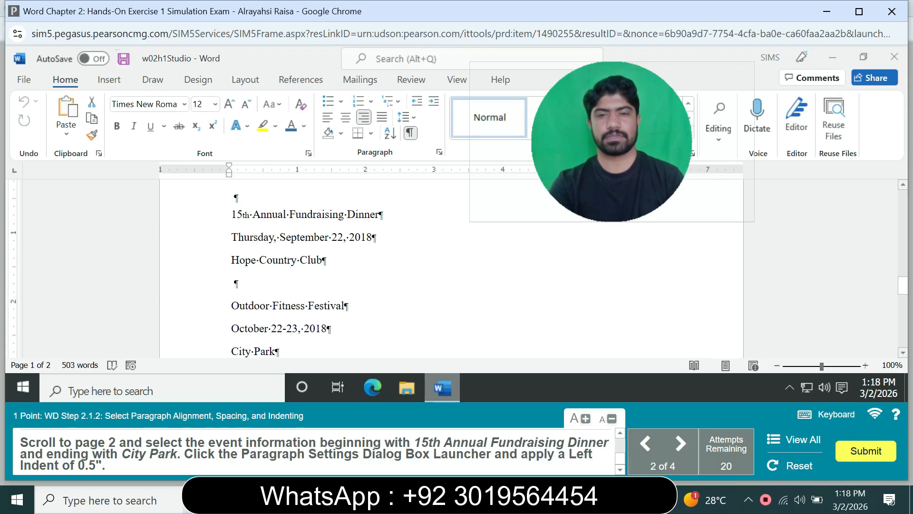
left_click(370, 134)
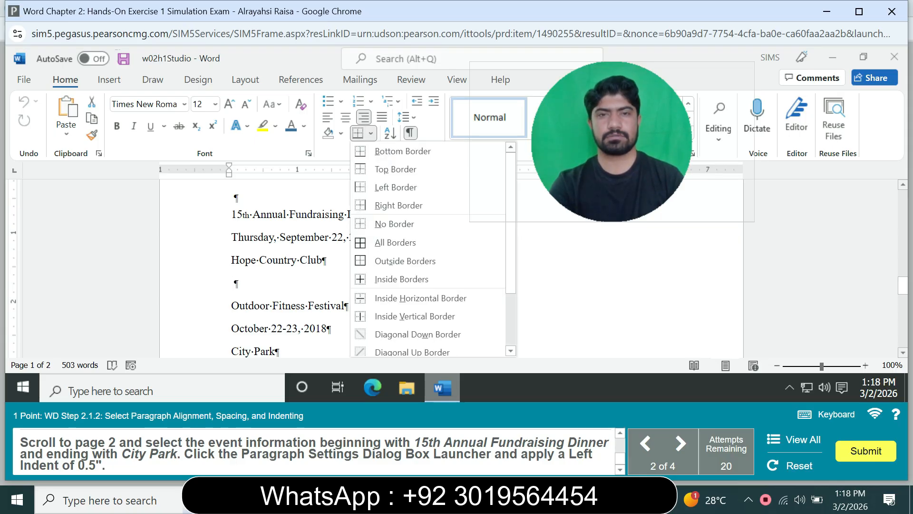
key("Escape")
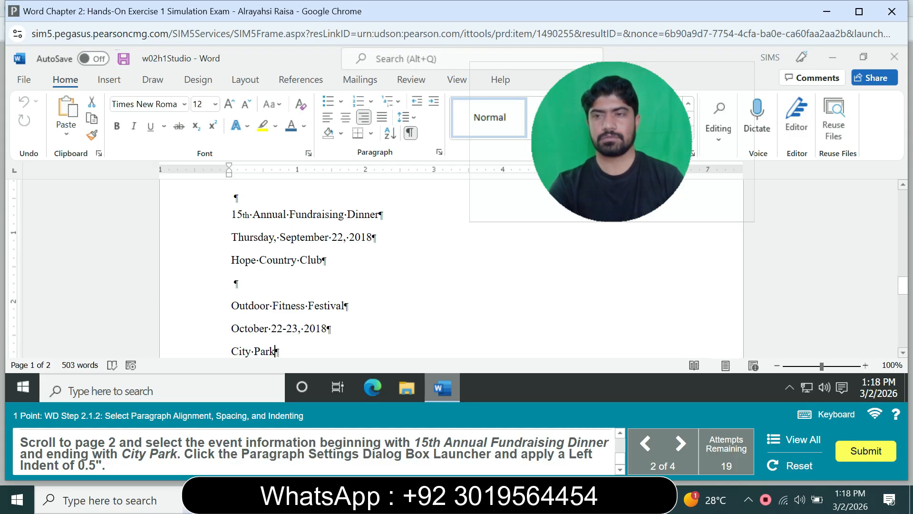
scroll(451, 267, "down", 2)
scroll(452, 266, "down", 1)
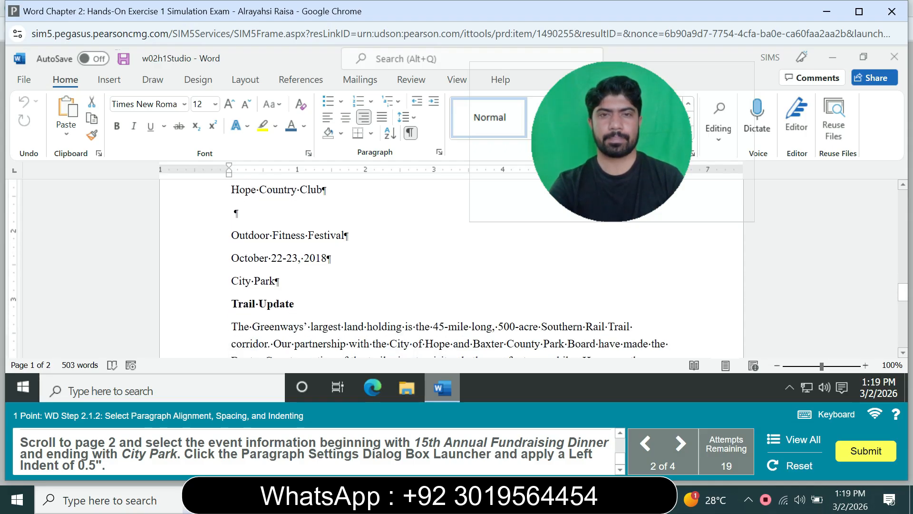
left_click(439, 152)
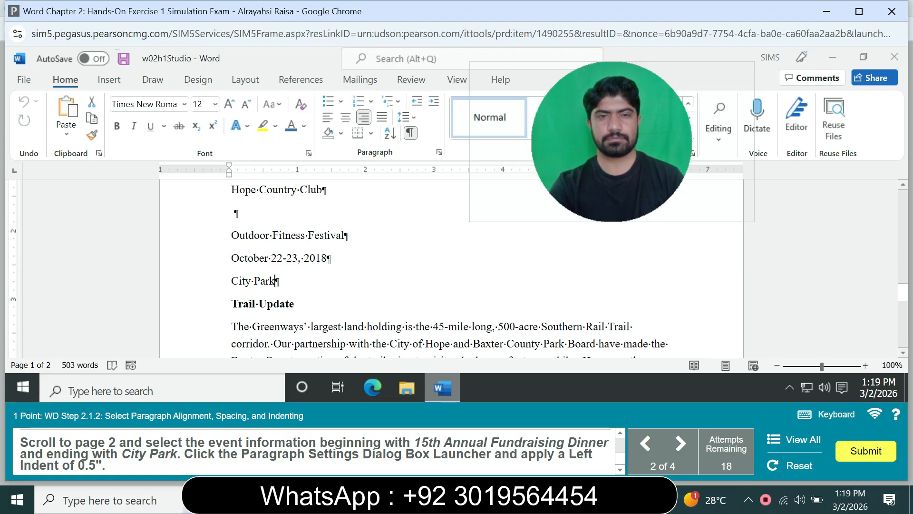
key("shift+Up")
key("shift+Up")
key("shift+Up")
key("shift+Up")
key("shift+Up")
key("shift+Up")
key("shift+Home")
left_click_drag(231, 201, 231, 235)
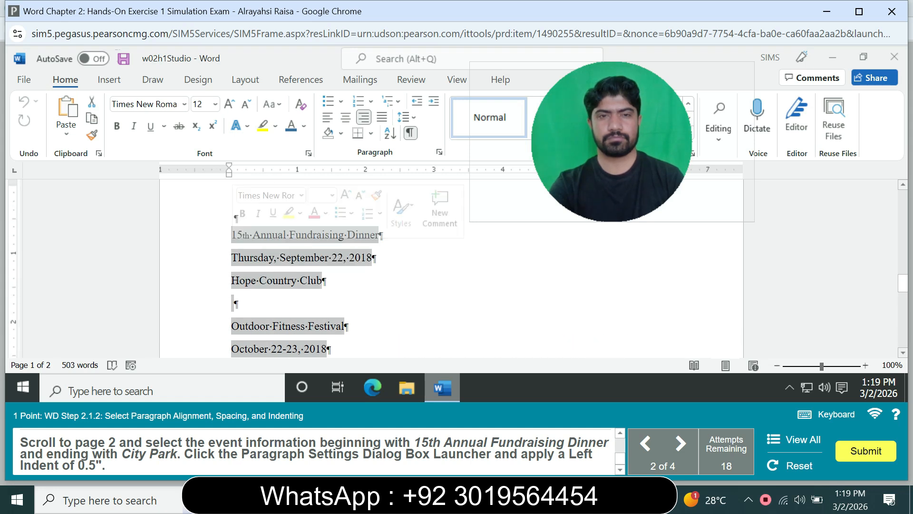
scroll(451, 266, "up", 2)
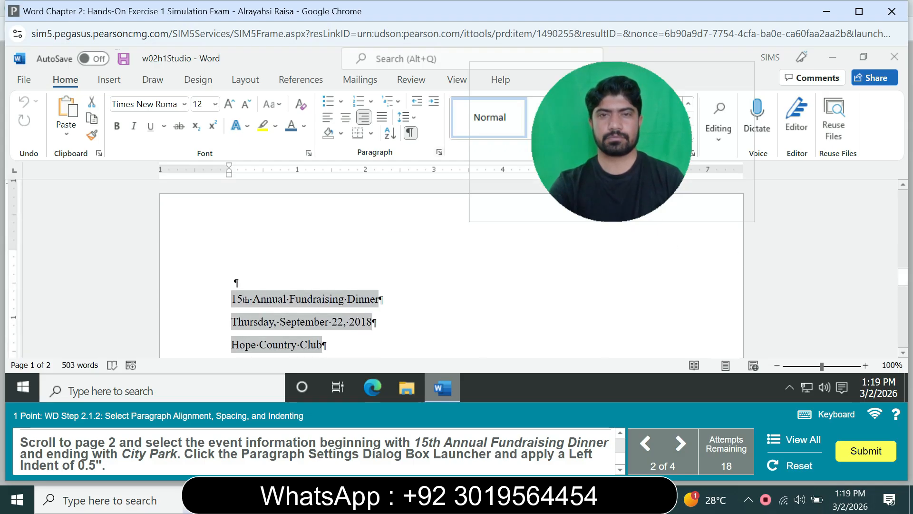
left_click(440, 152)
left_click(341, 376)
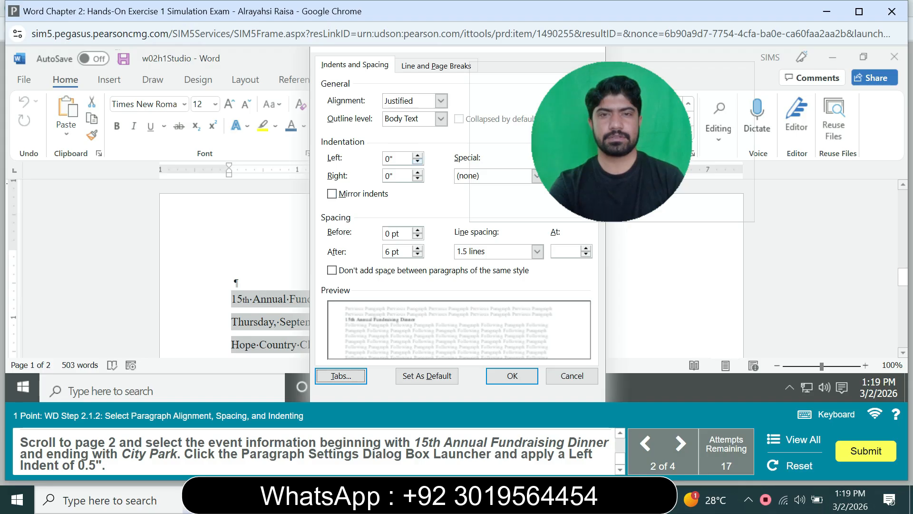
left_click(417, 155)
left_click(418, 155)
left_click(417, 155)
left_click(417, 155)
left_click(418, 155)
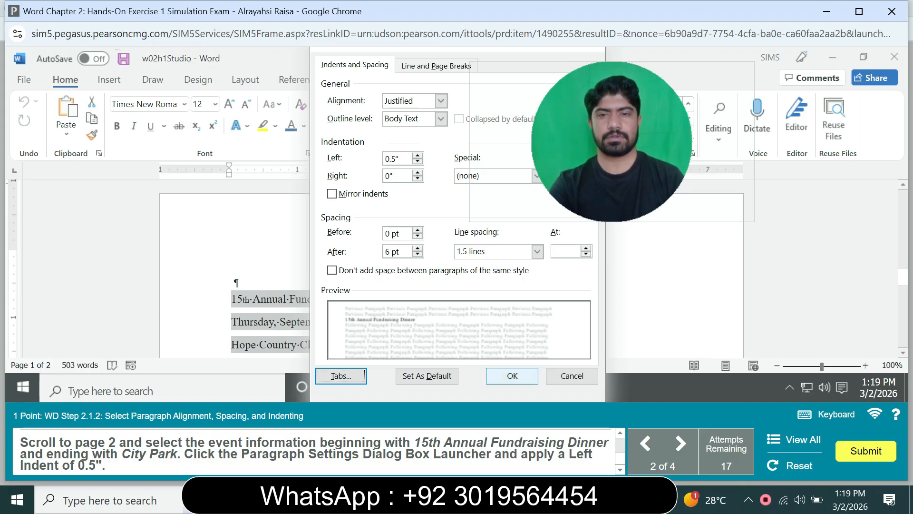
left_click(513, 376)
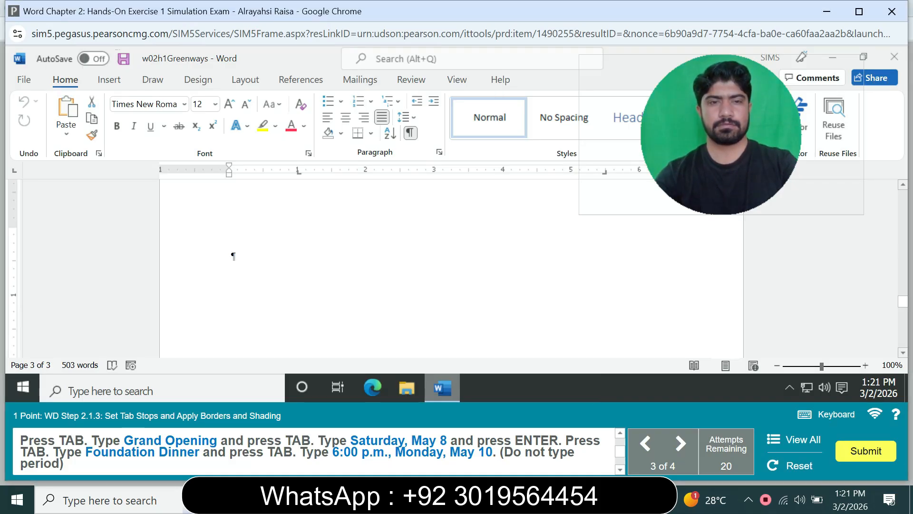
type("Grand Op")
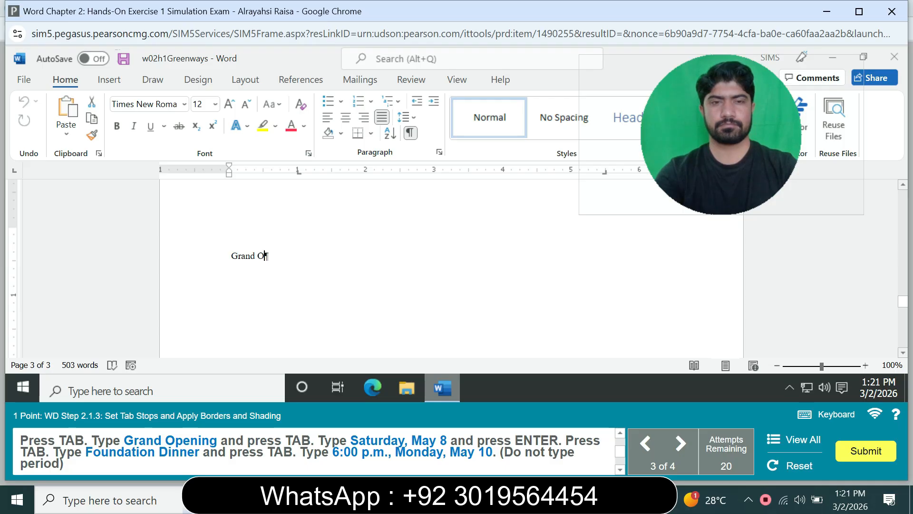
type("e")
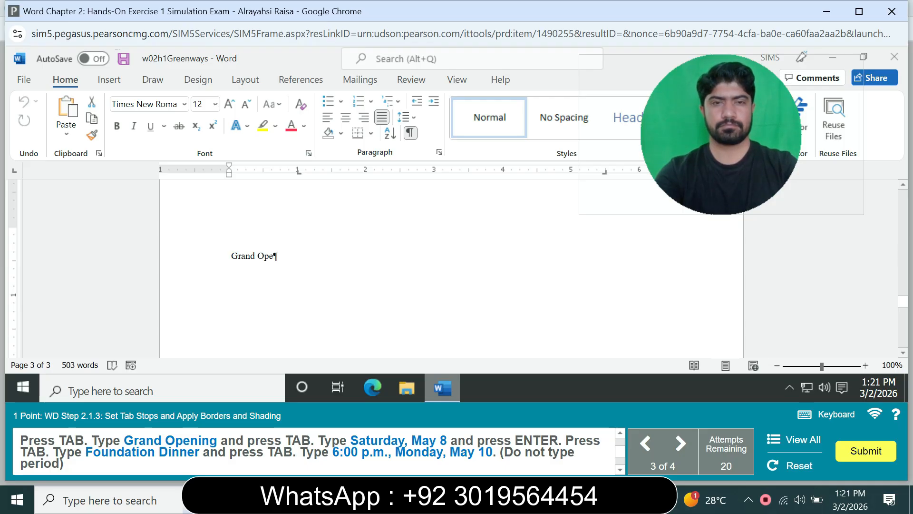
type("ning")
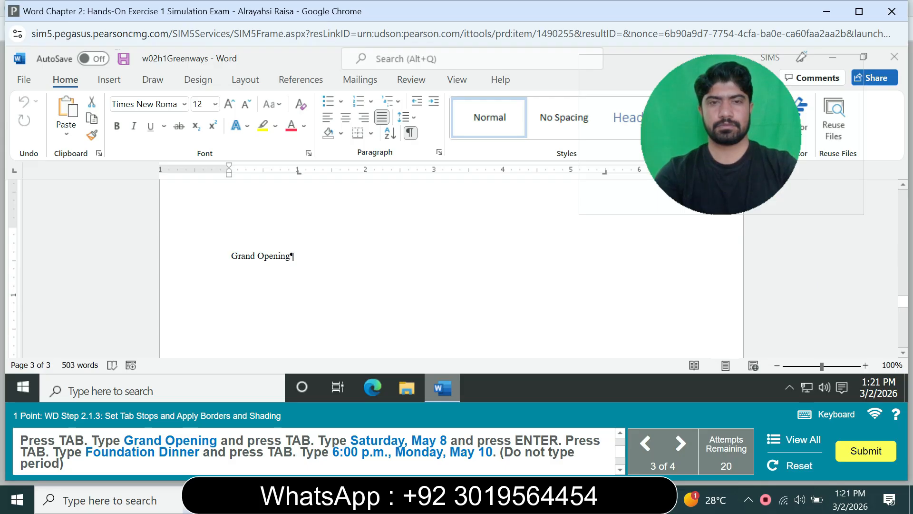
- Enter the first page 3 line at the tab stops, with "Grand Opening" and "Saturday, May 8", and end the paragraph
key("Tab")
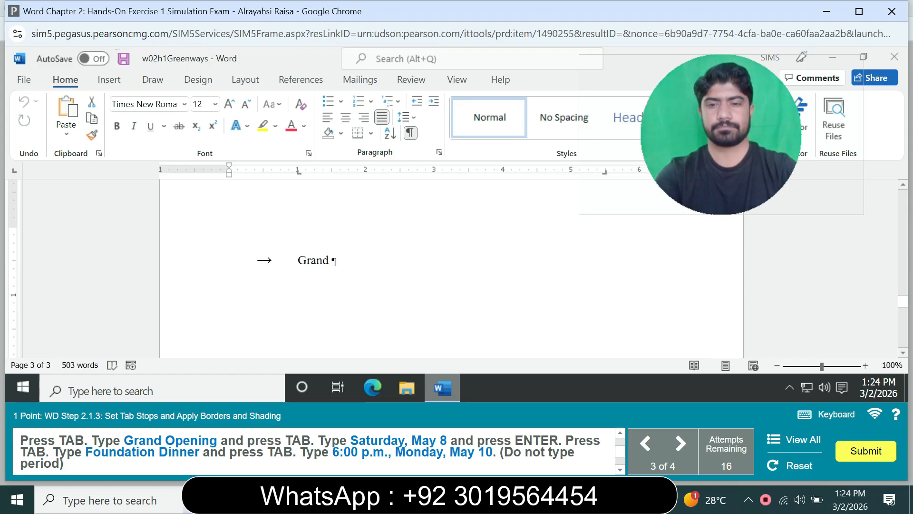
type("Ope")
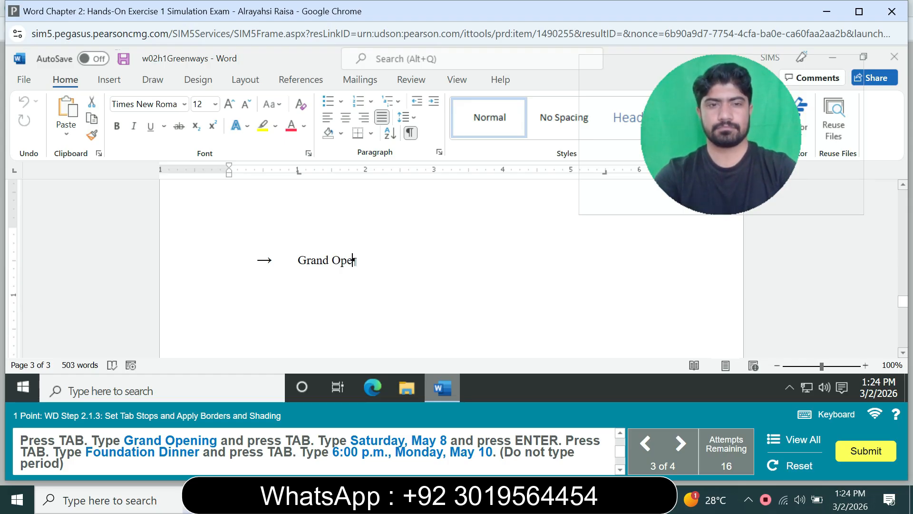
type("ning")
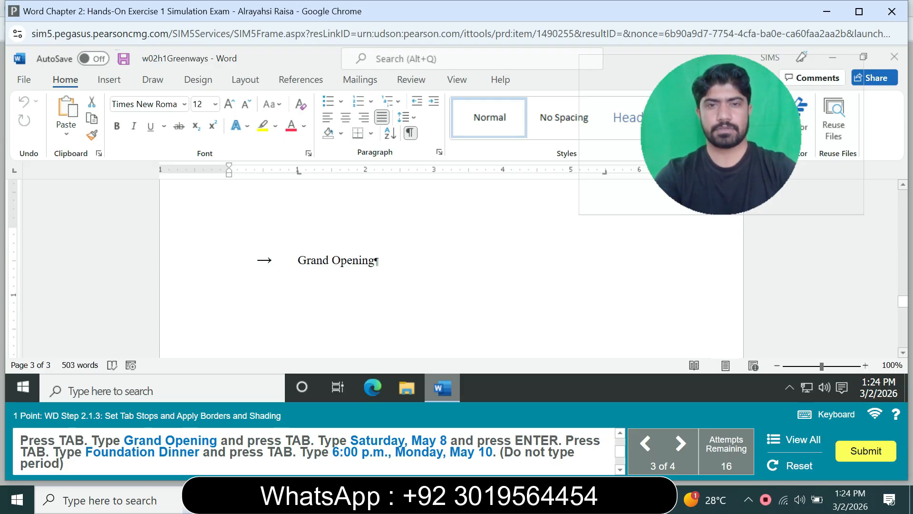
key("Tab")
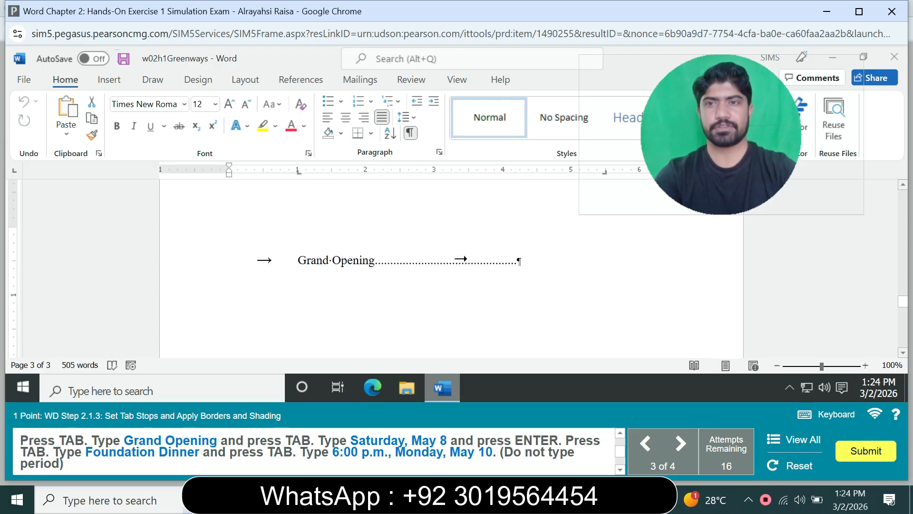
type("Sa")
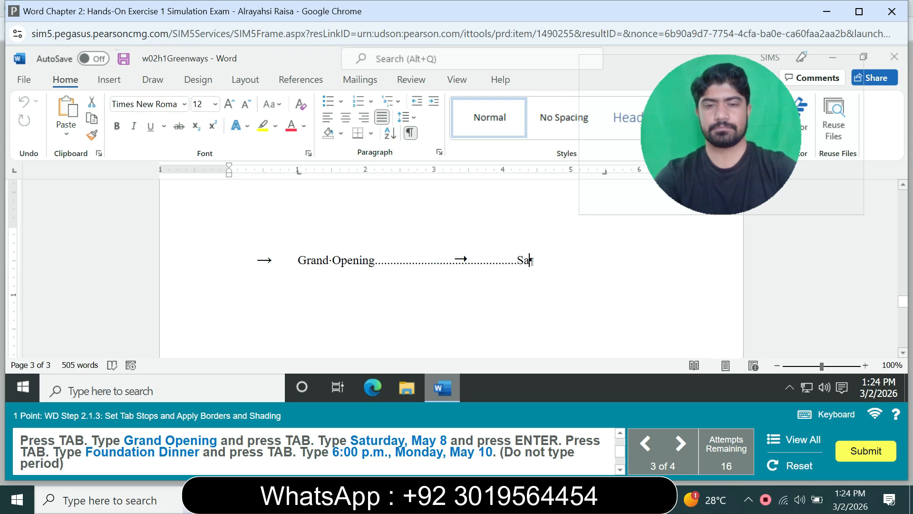
type("tur")
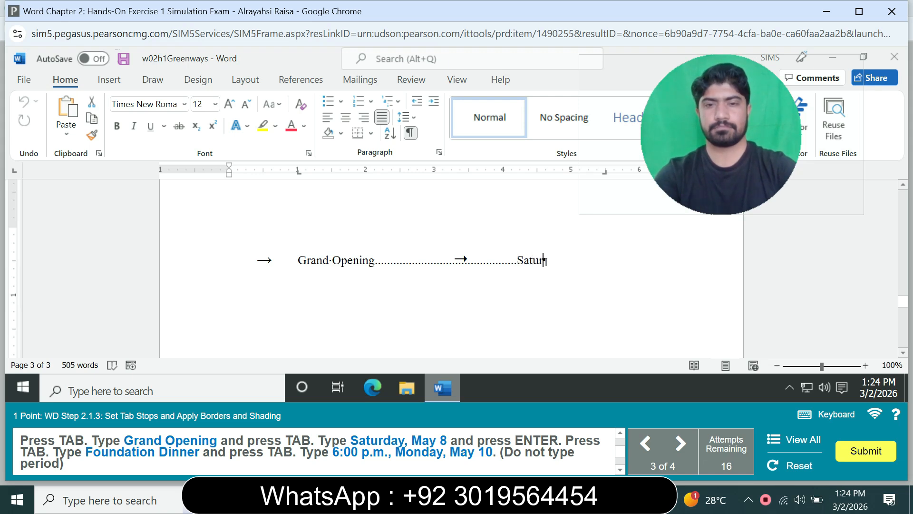
type("rday")
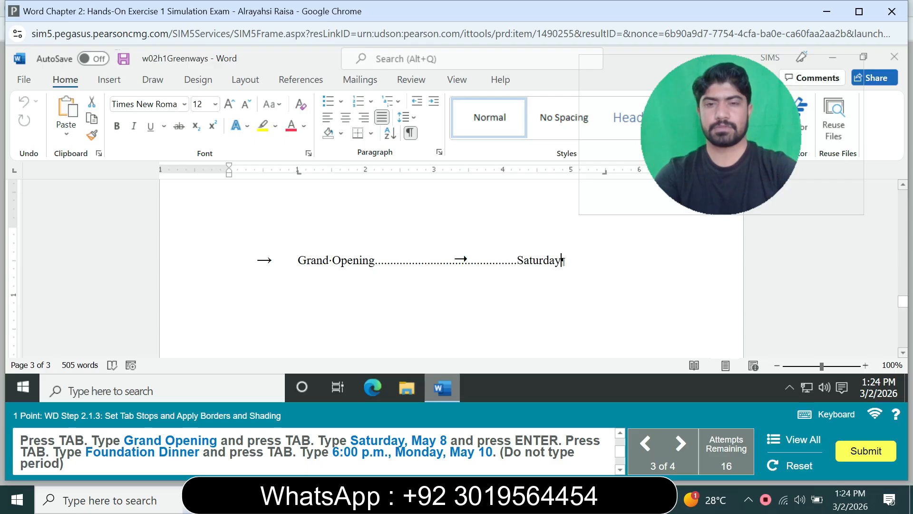
type(", Ma")
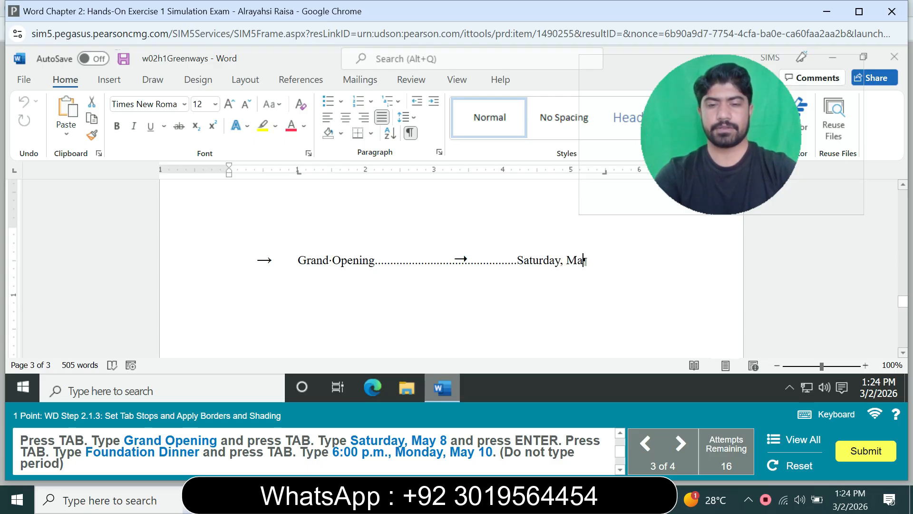
type("y 8")
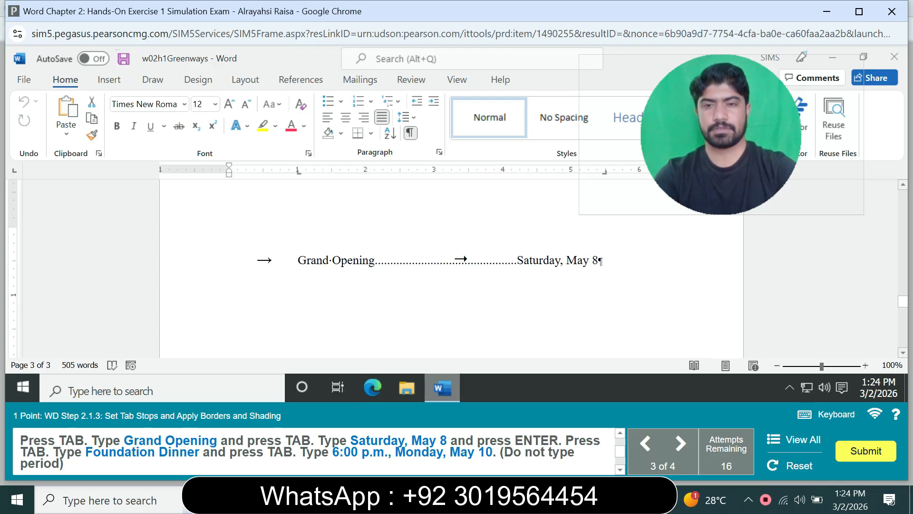
key("Return")
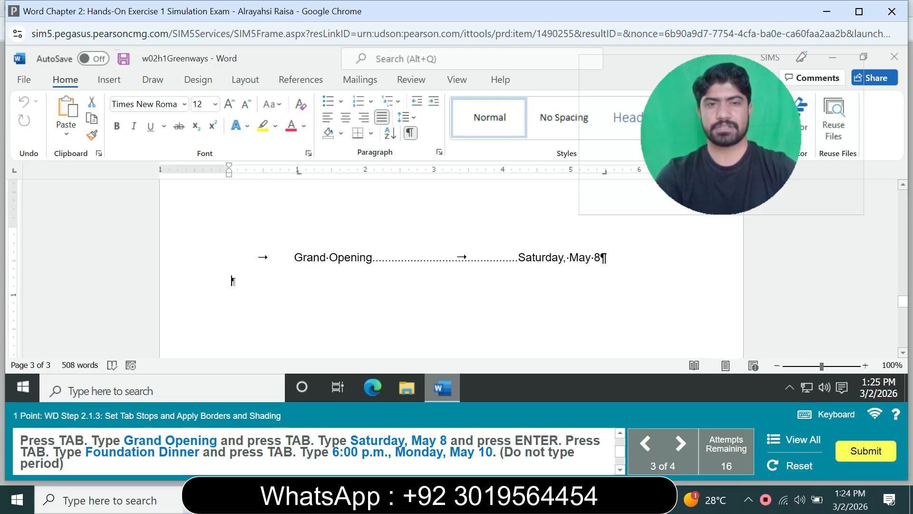
- Enter the second page 3 line at the tab stops, with "Foundation Dinner" and "6:00 p.m., Monday, May 10"
key("Tab")
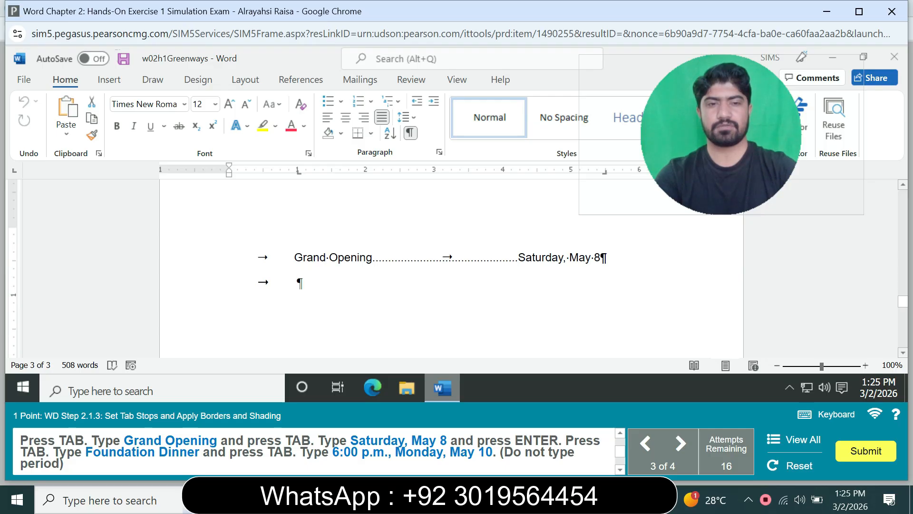
type("Fou")
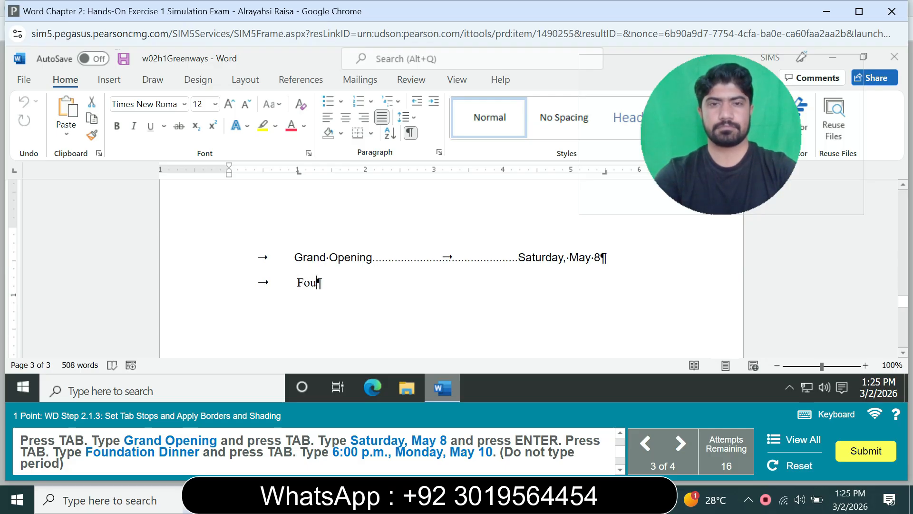
type("nda")
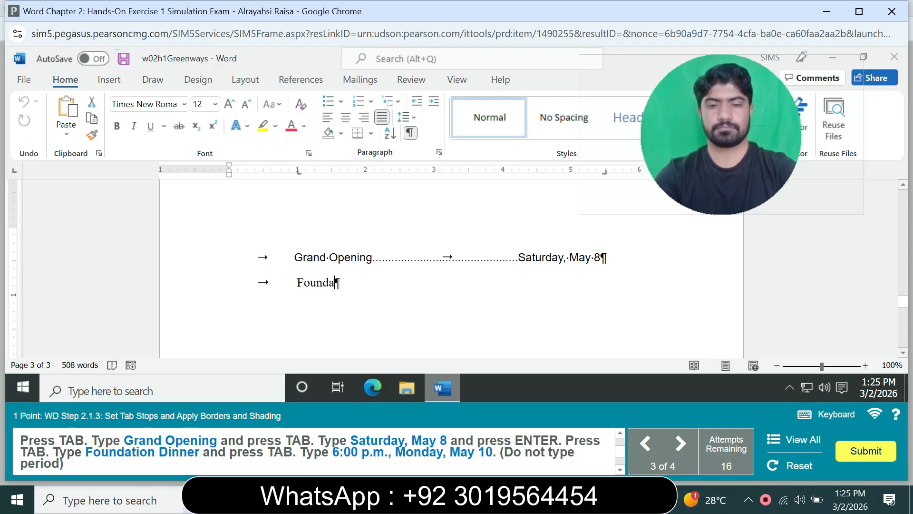
type("tion ")
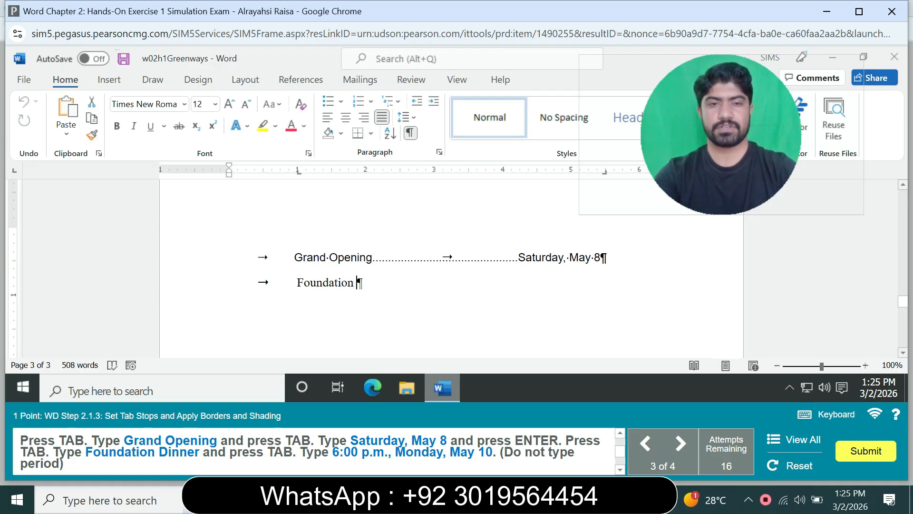
type("Dinn")
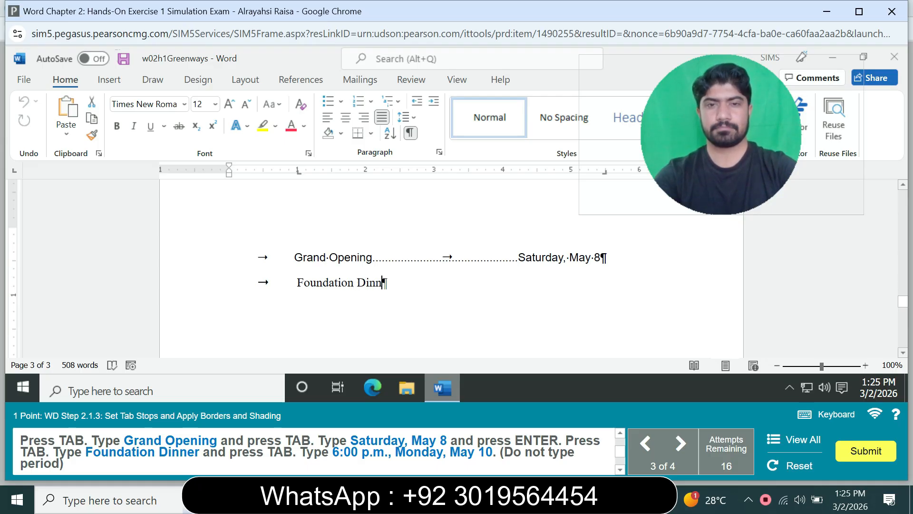
type("er")
key("Tab")
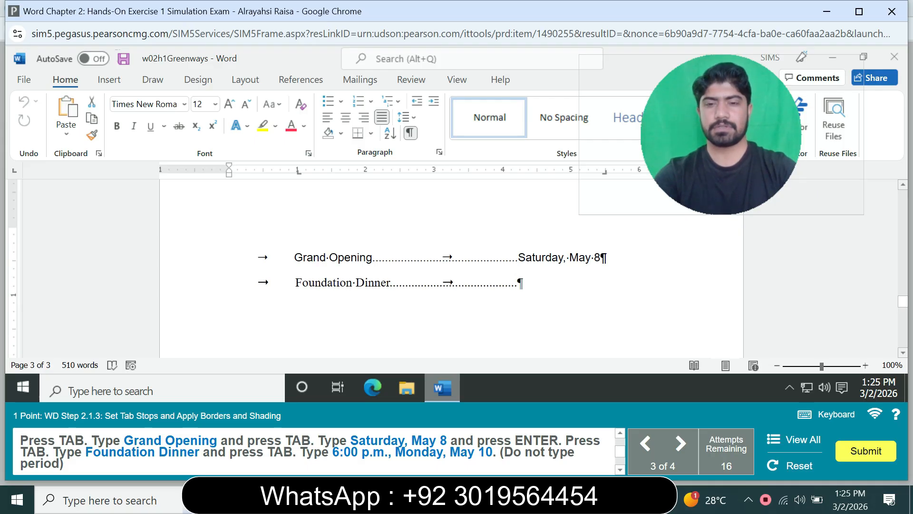
type("6")
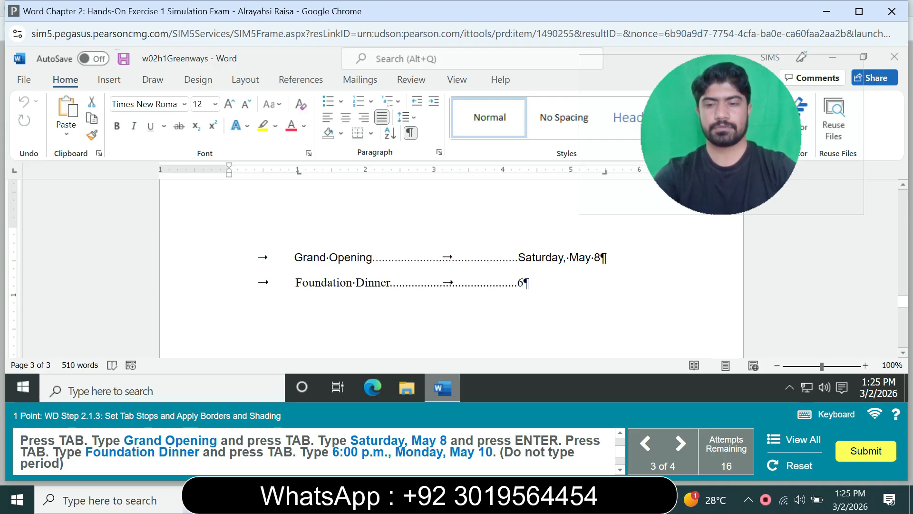
type(":00 ")
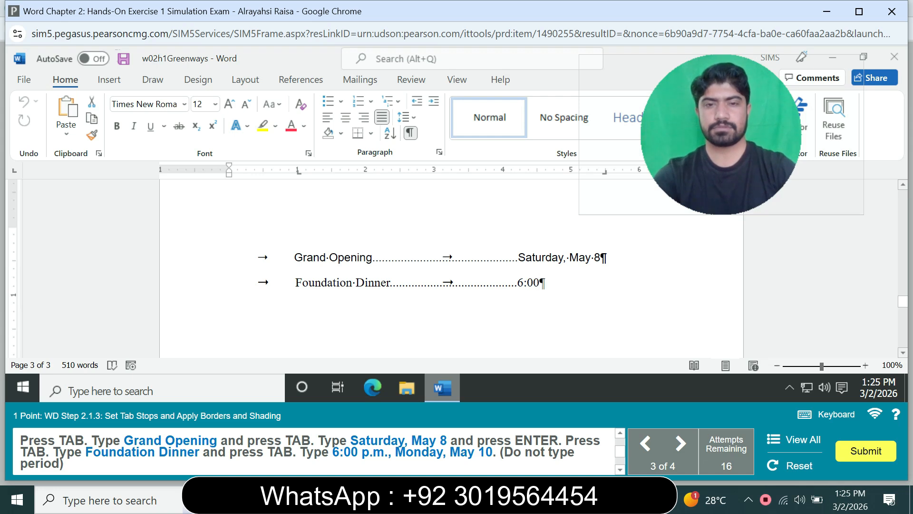
type("p")
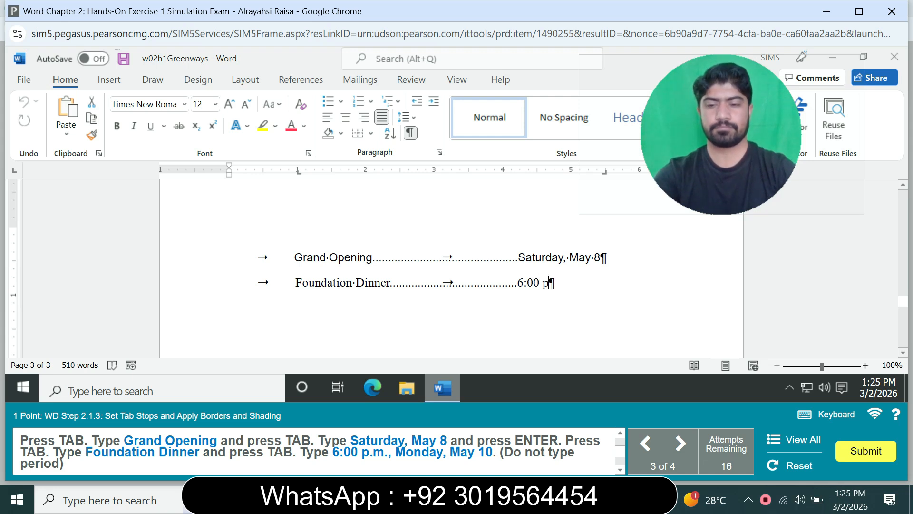
type(".")
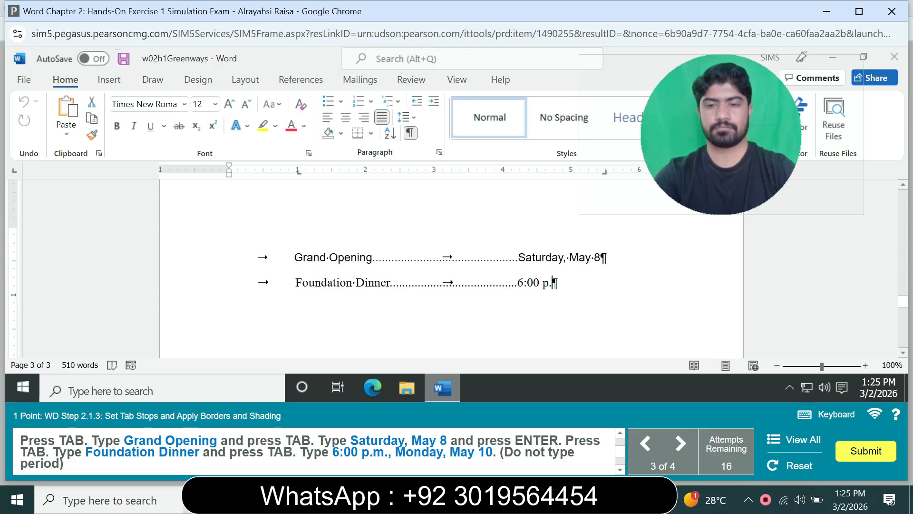
type("m")
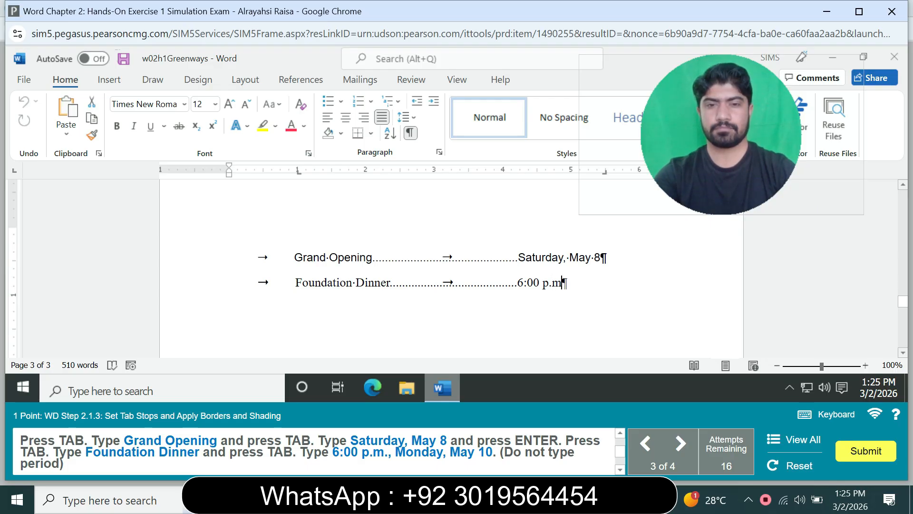
type("., M")
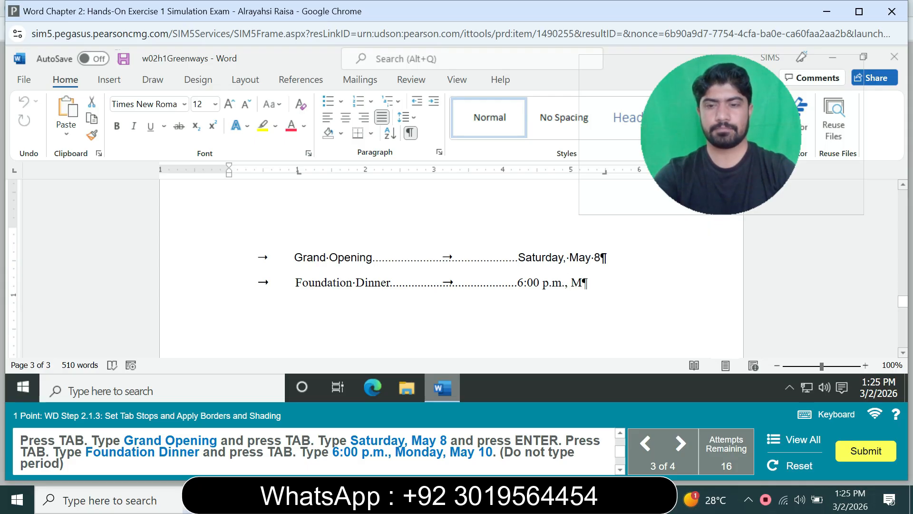
type("onda")
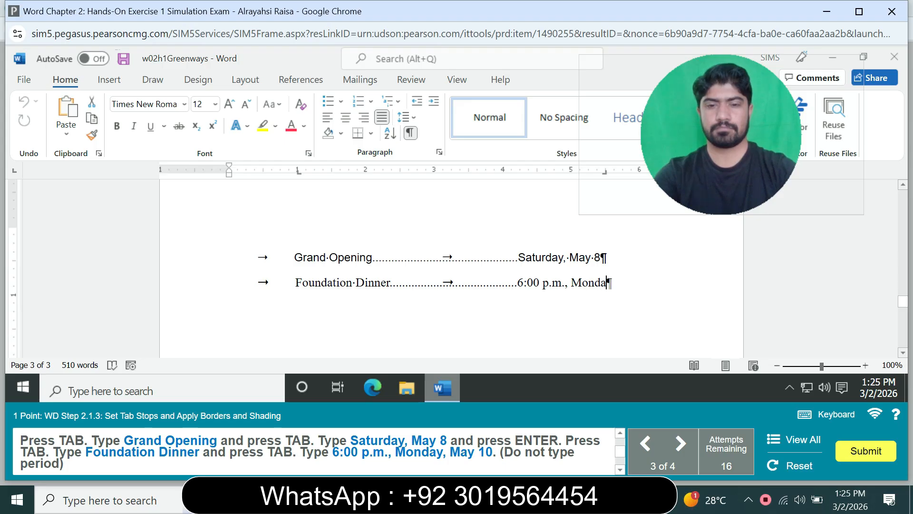
type("y,")
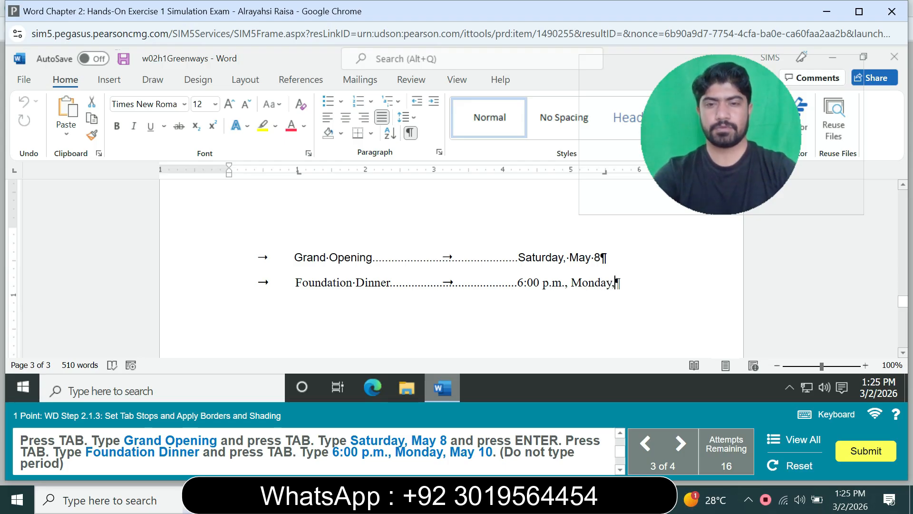
type(" May ")
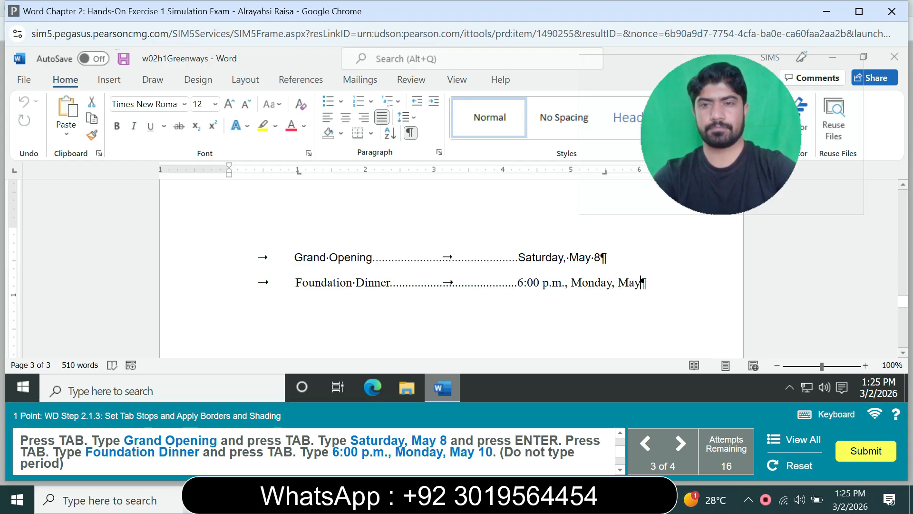
type("10")
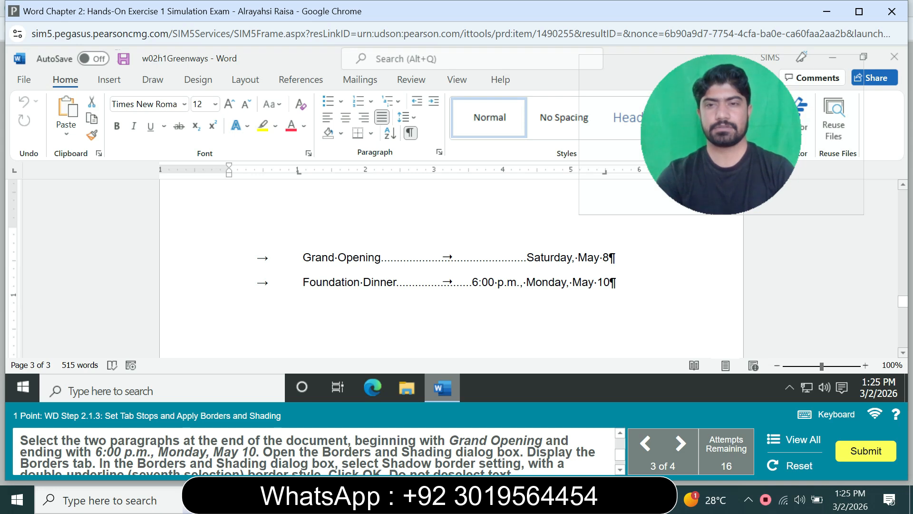
- Apply a Shadow border with the double-line style to the two paragraphs from Grand Opening through 6:00 p.m., Monday, May 10
left_click_drag(616, 283, 257, 257)
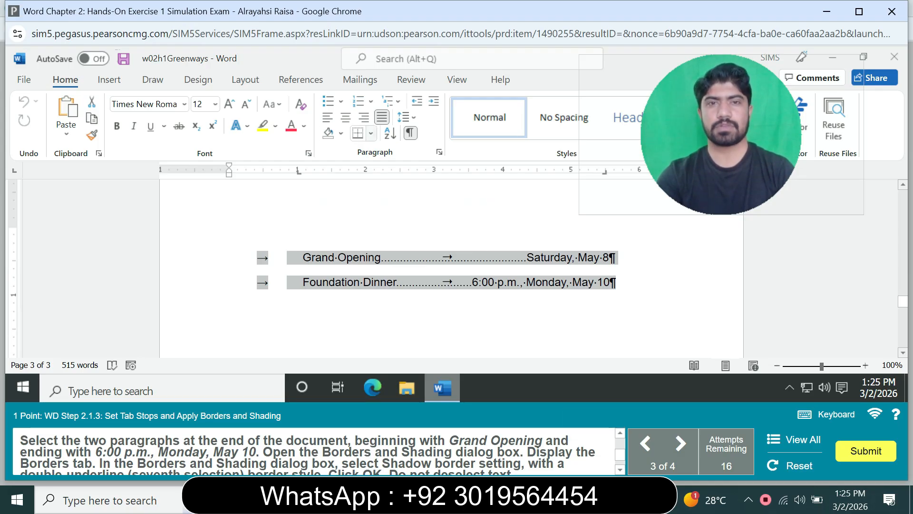
left_click(370, 134)
scroll(428, 248, "down", 2)
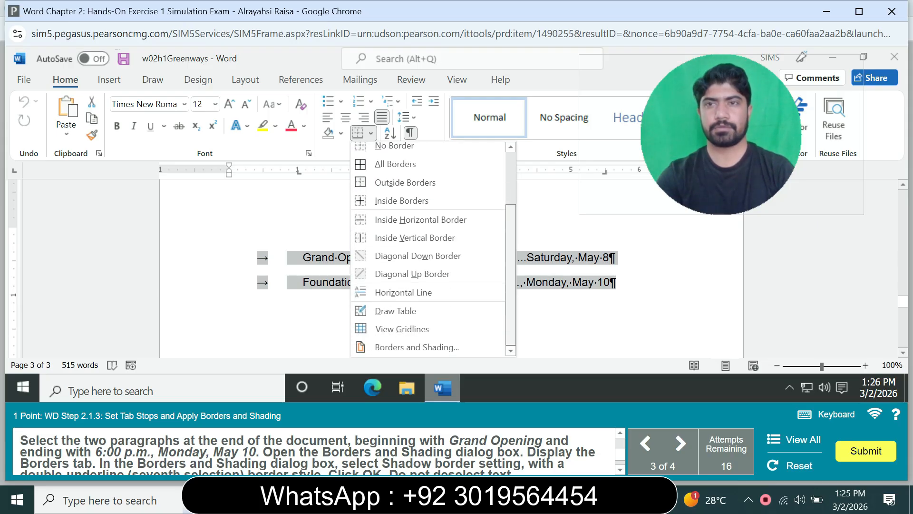
left_click(416, 347)
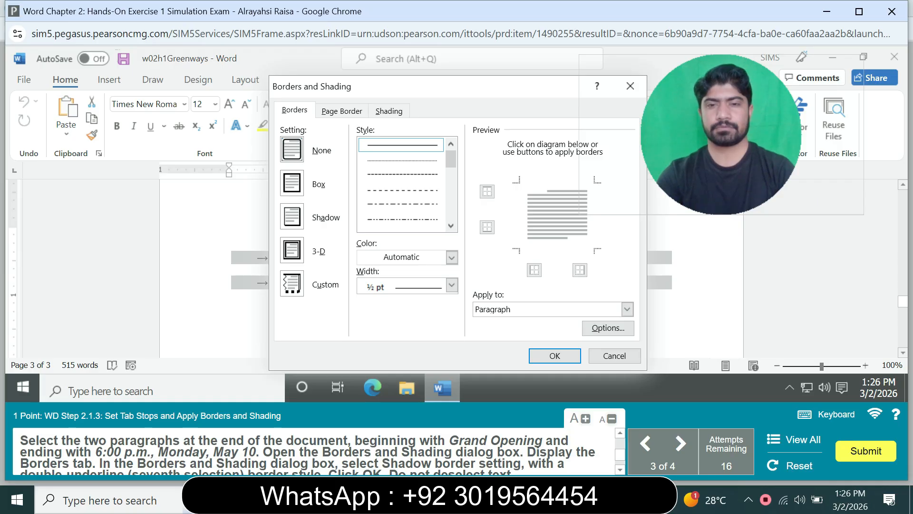
left_click(294, 110)
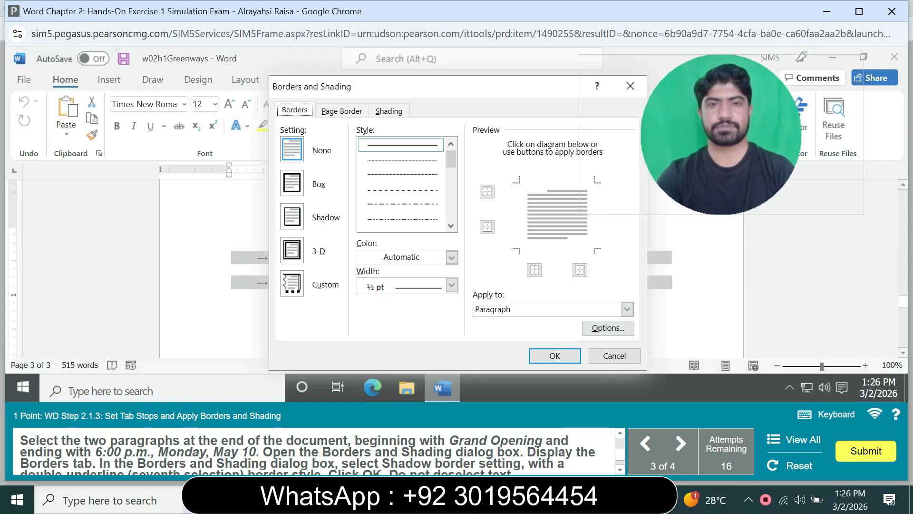
left_click(292, 216)
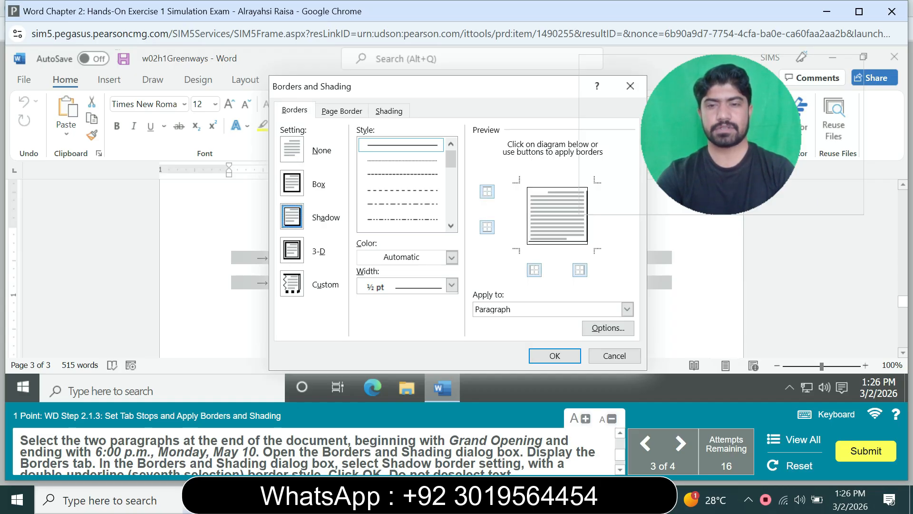
scroll(314, 449, "down", 1)
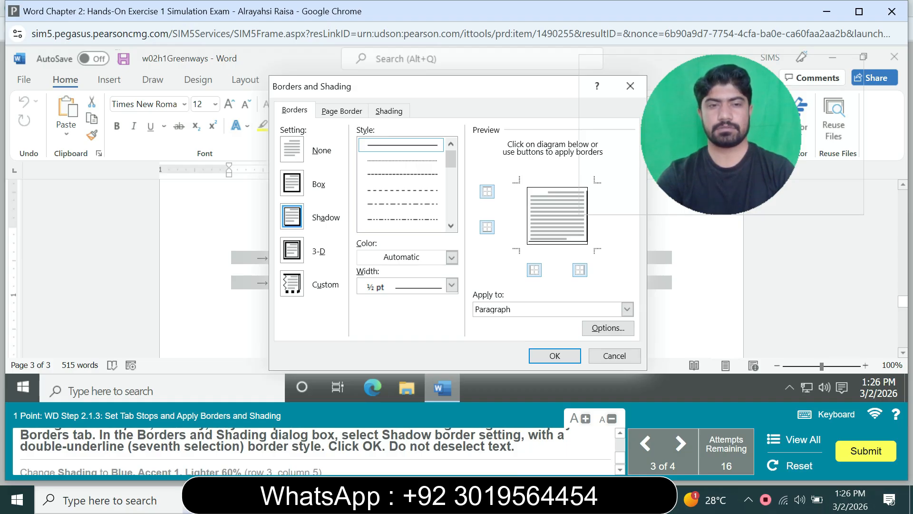
left_click(451, 225)
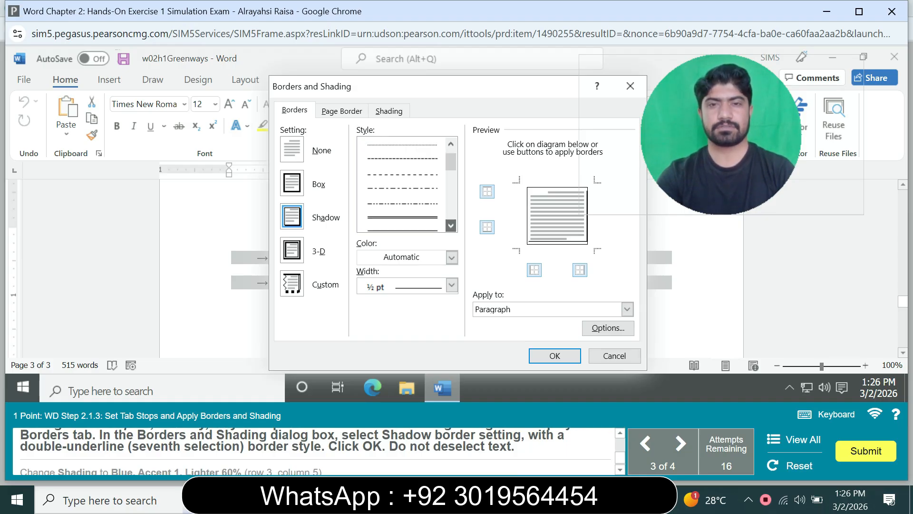
left_click(402, 217)
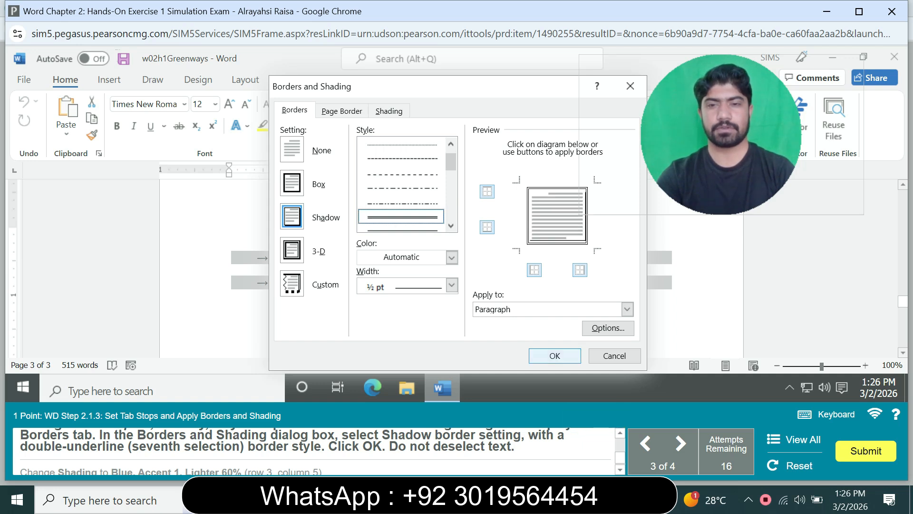
key("Return")
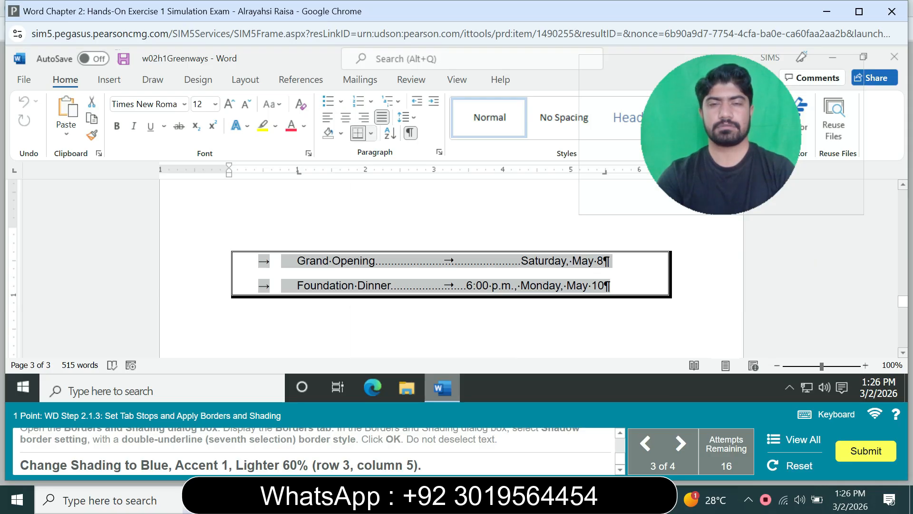
- Apply Blue, Accent 1, Lighter 60% shading to the two bordered paragraphs, Grand Opening and Foundation Dinner
left_click(371, 134)
left_click(404, 346)
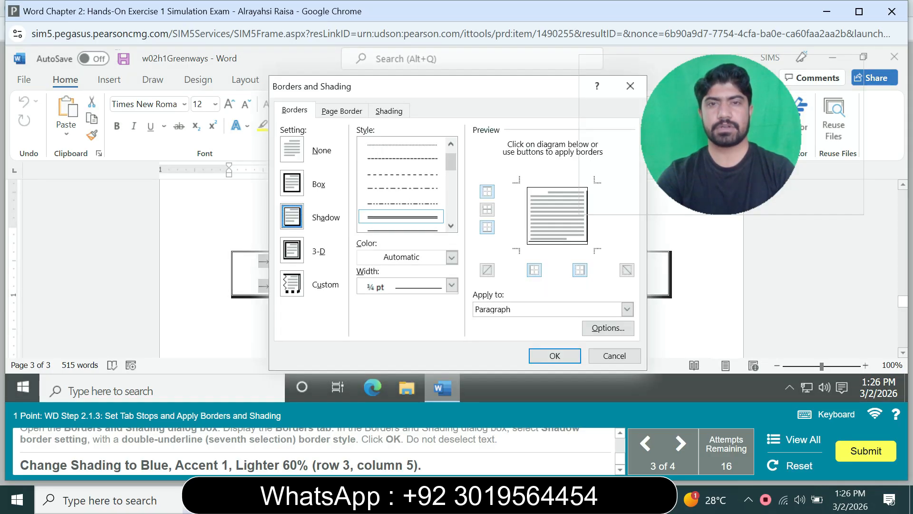
left_click(389, 111)
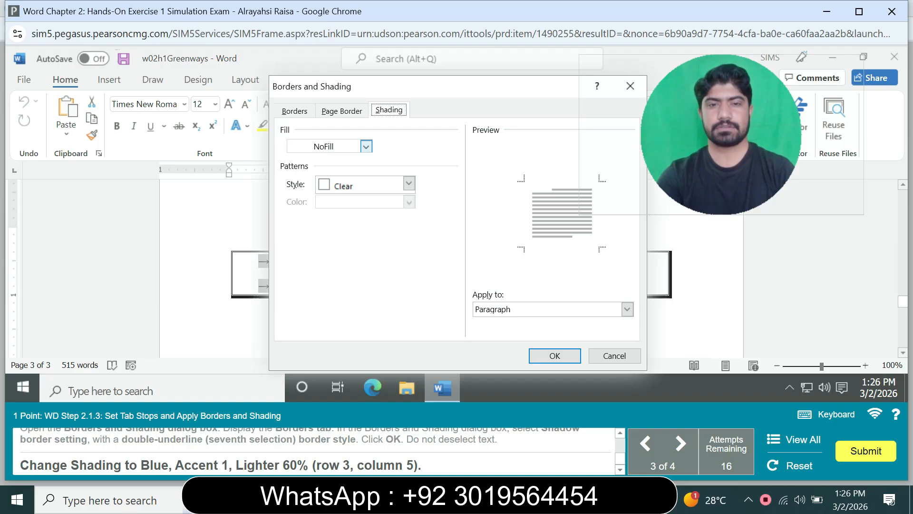
left_click(366, 146)
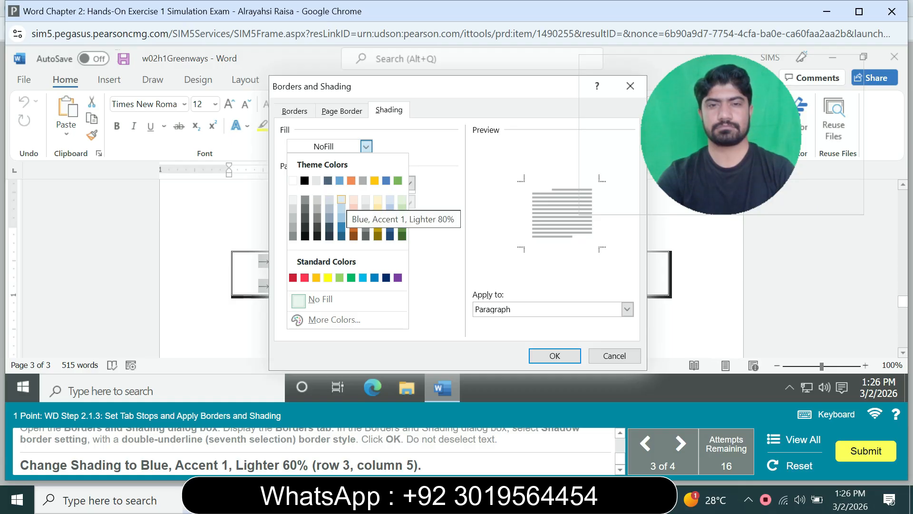
left_click(341, 207)
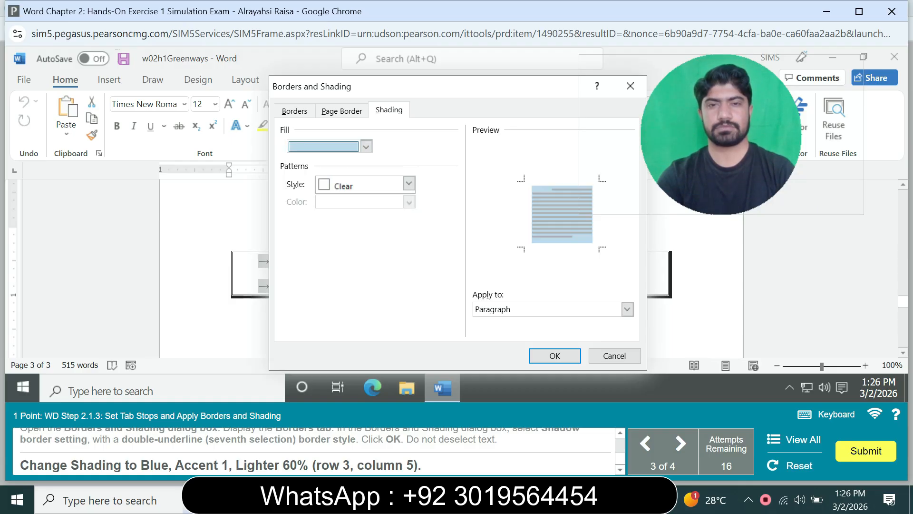
left_click(555, 355)
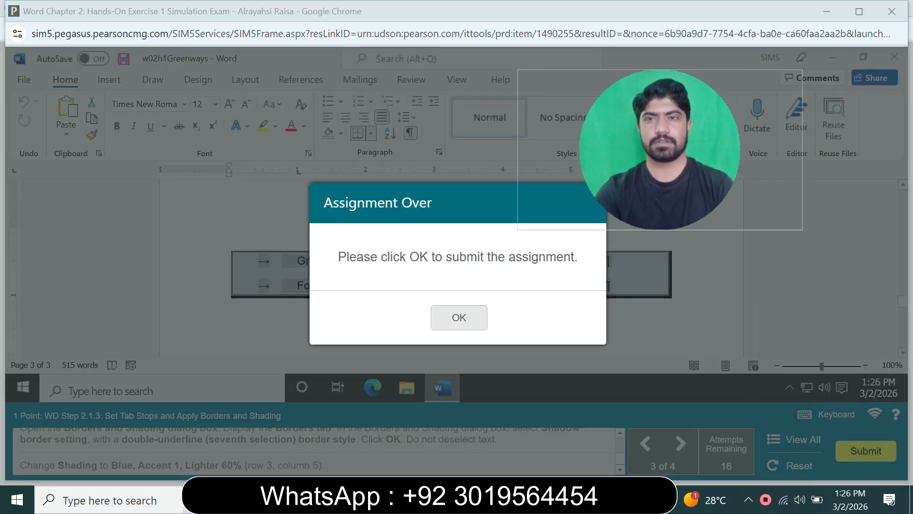
- Submit the assignment and check the exam's score in the Quiz Summary in the MyLab IT browser window
left_click(459, 317)
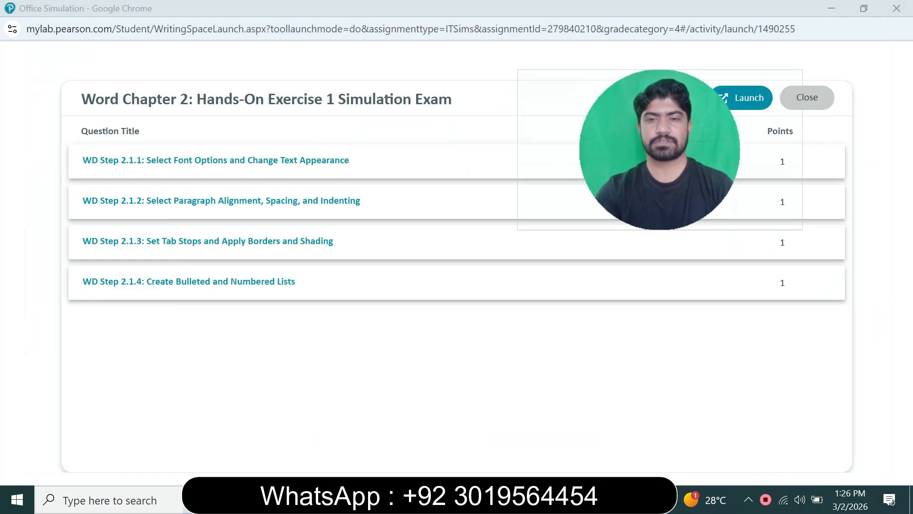
mouse_move(543, 499)
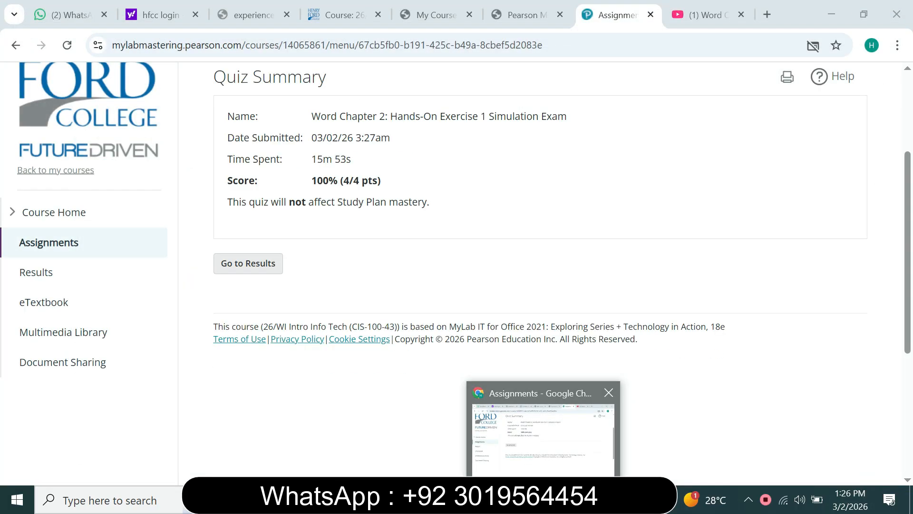
left_click(543, 440)
left_click_drag(907, 252, 907, 176)
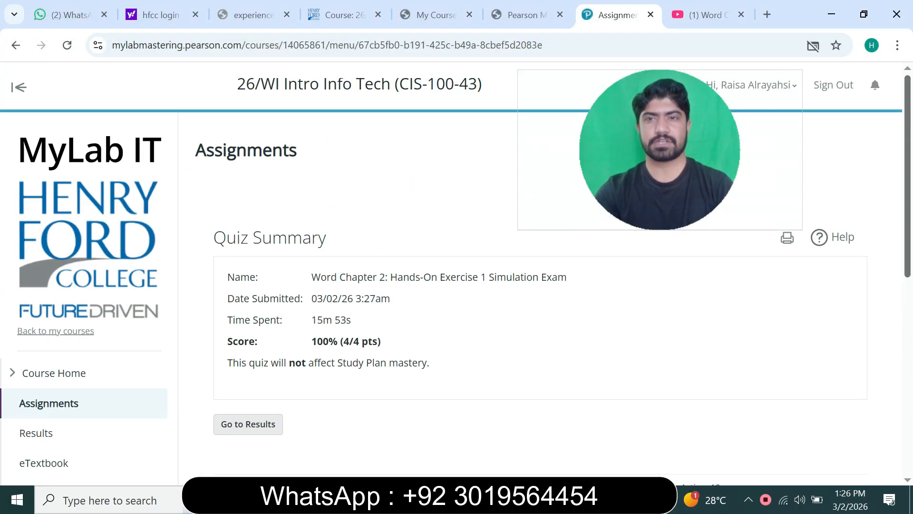
left_click_drag(311, 341, 391, 341)
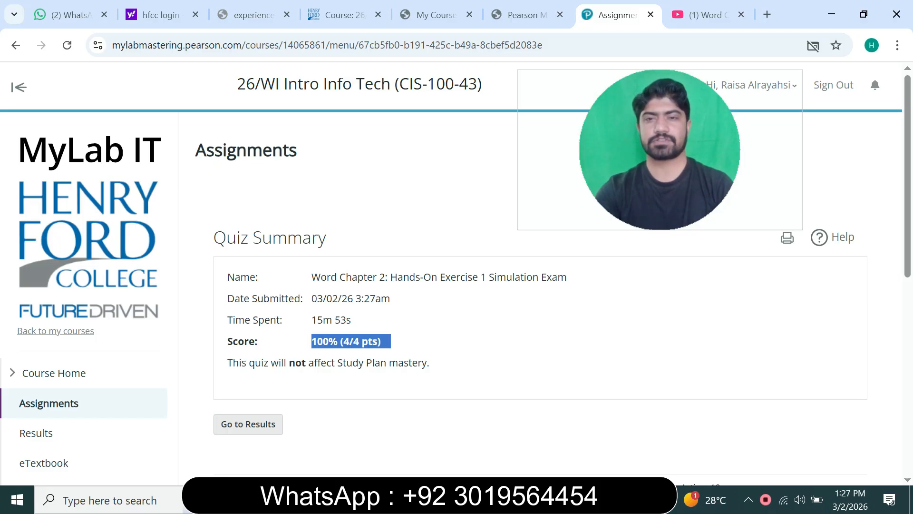
left_click(395, 341)
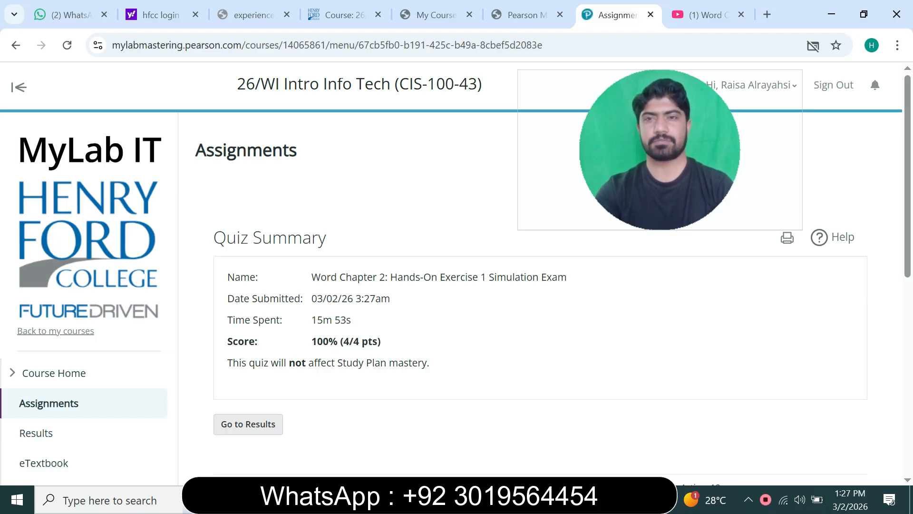